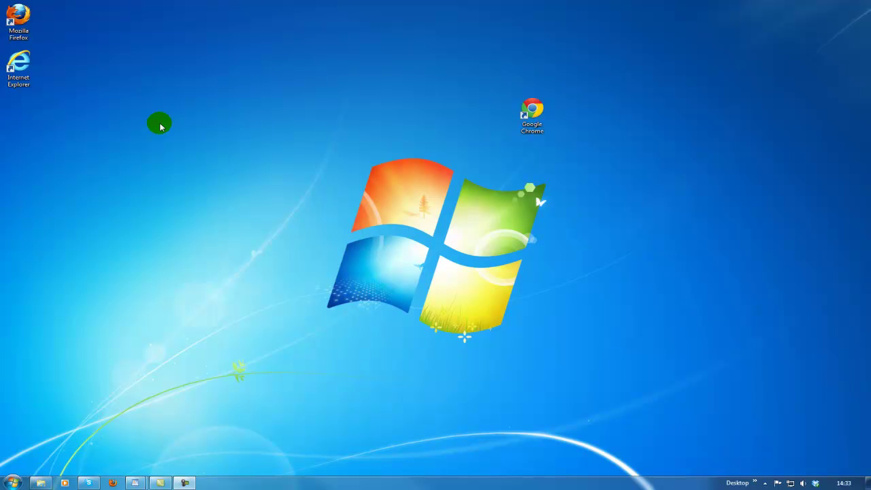
- Launch Google Chrome from its desktop shortcut, which opens the Babylon Search page
double_click(534, 109)
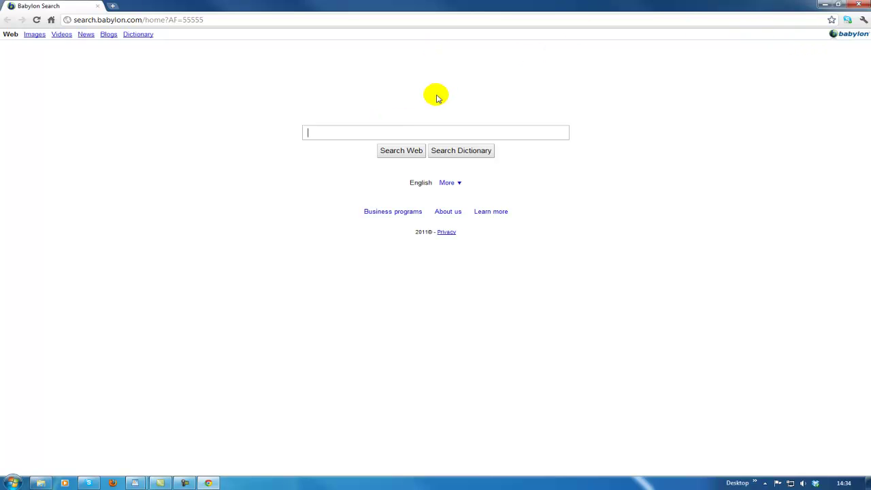
- Open Chrome's Extensions page from the wrench menu's Tools submenu, showing Skype Click to Call
click(864, 20)
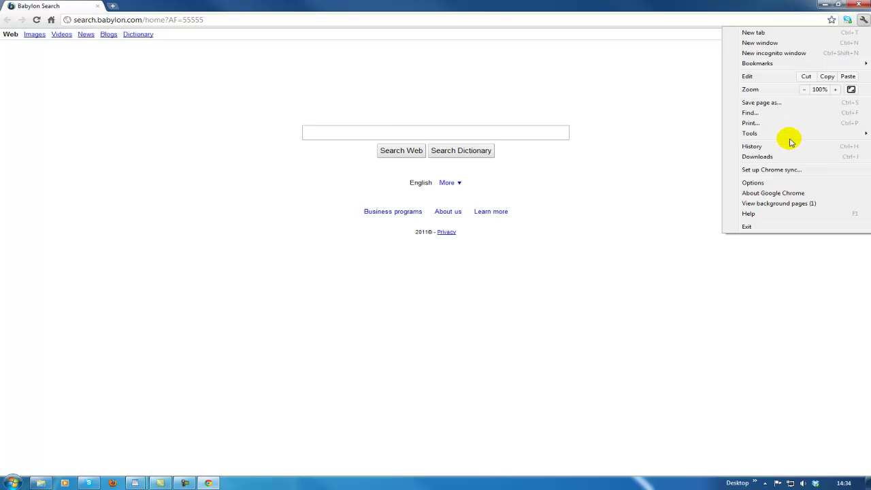
mouse_move(788, 138)
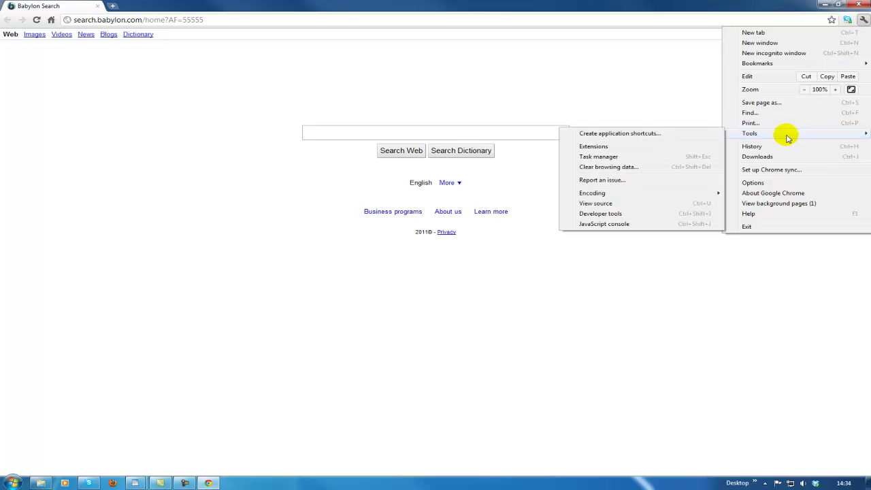
click(593, 148)
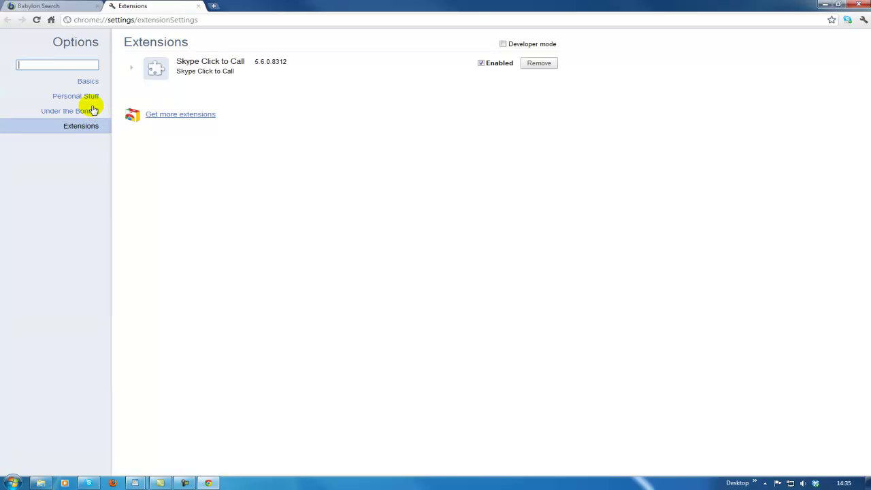
- In Basics options, replace the Babylon homepage address with google.co.uk
click(80, 111)
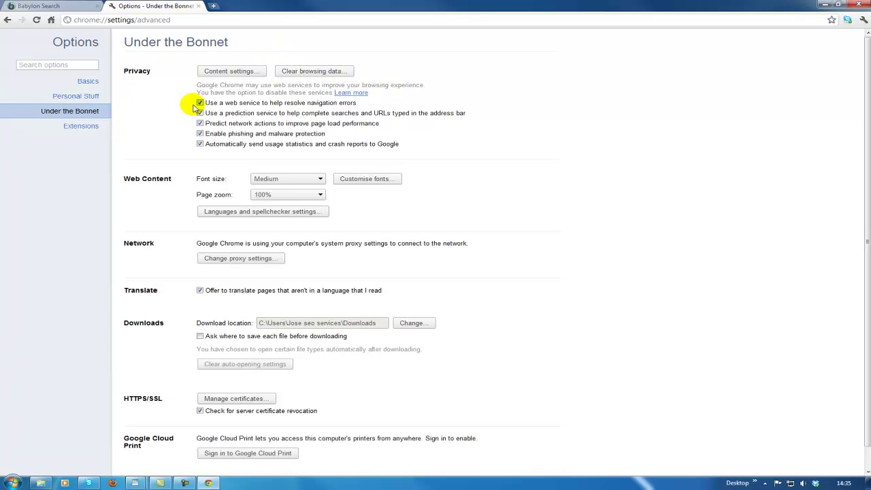
click(86, 81)
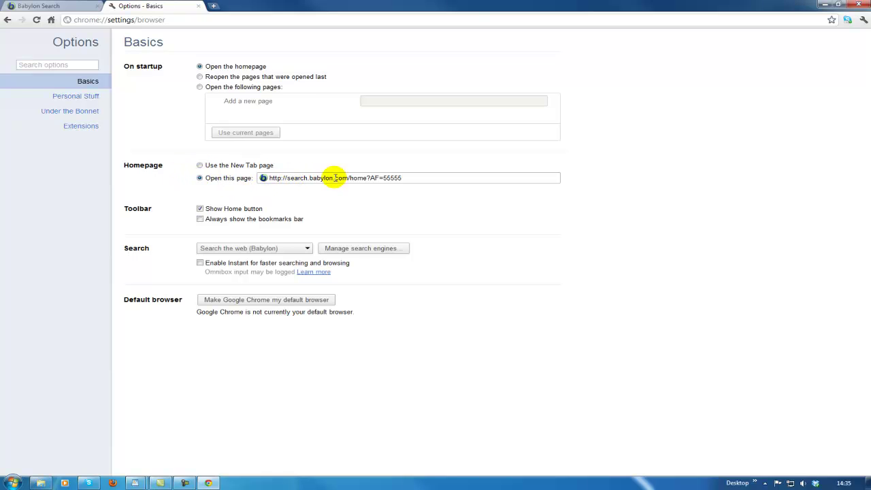
drag(472, 176, 288, 177)
key(BackSpace)
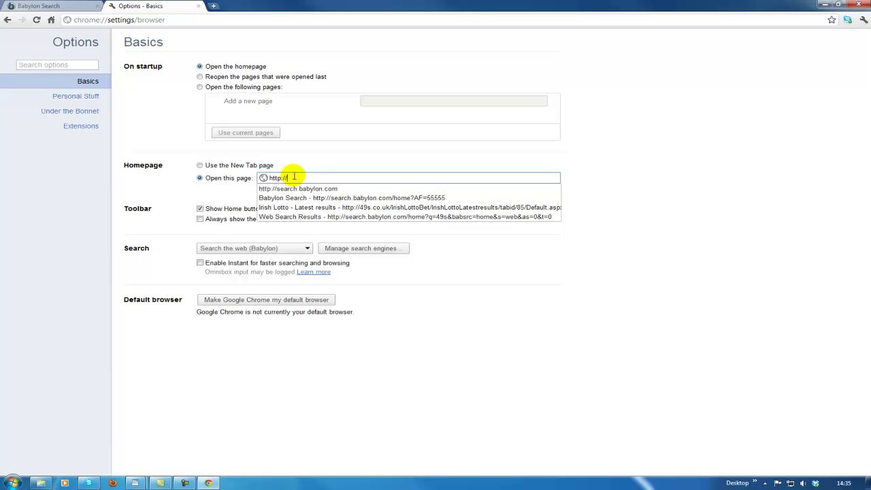
text(googl)
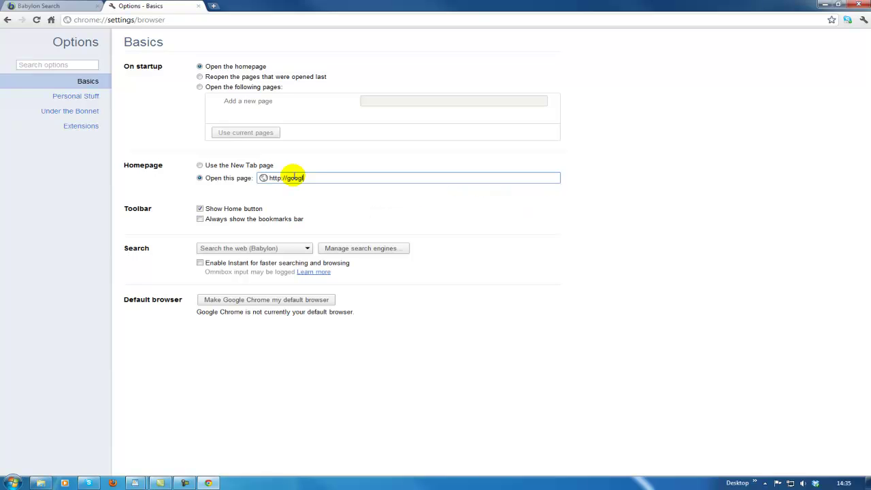
text(e.co)
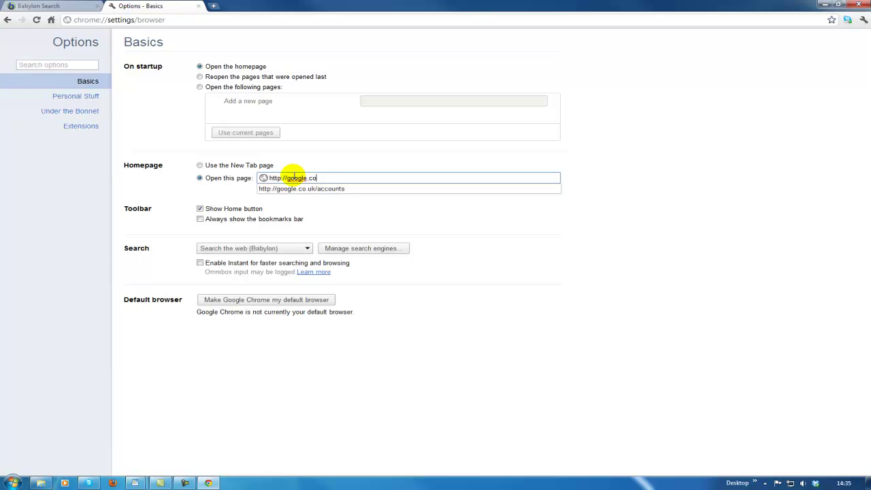
text(.uk)
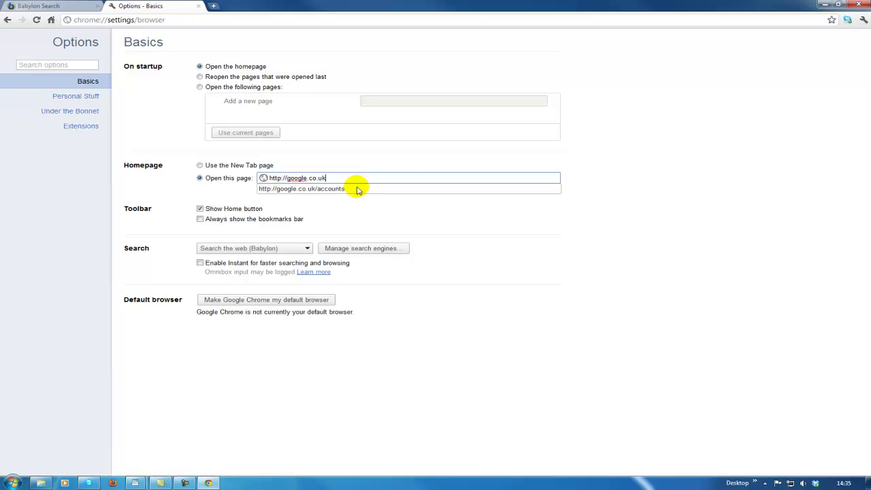
click(510, 236)
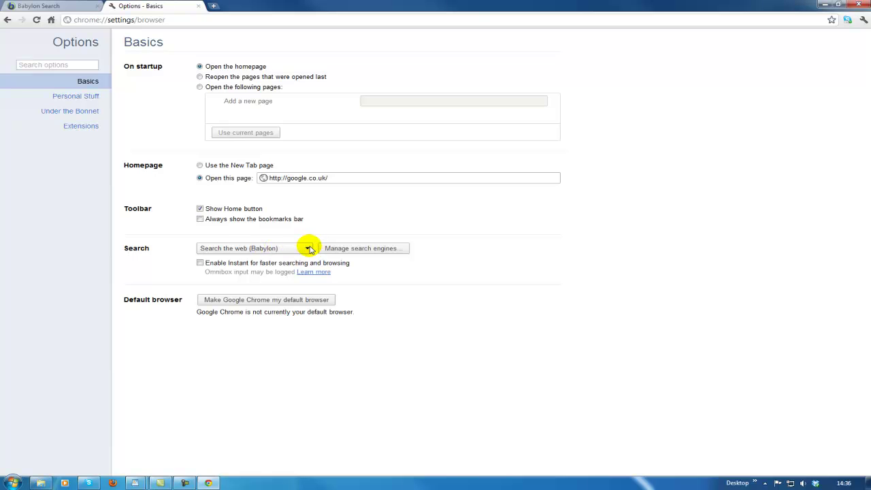
- Make Google the default search engine, delete Babylon from the search engines, then load the homepage
click(309, 249)
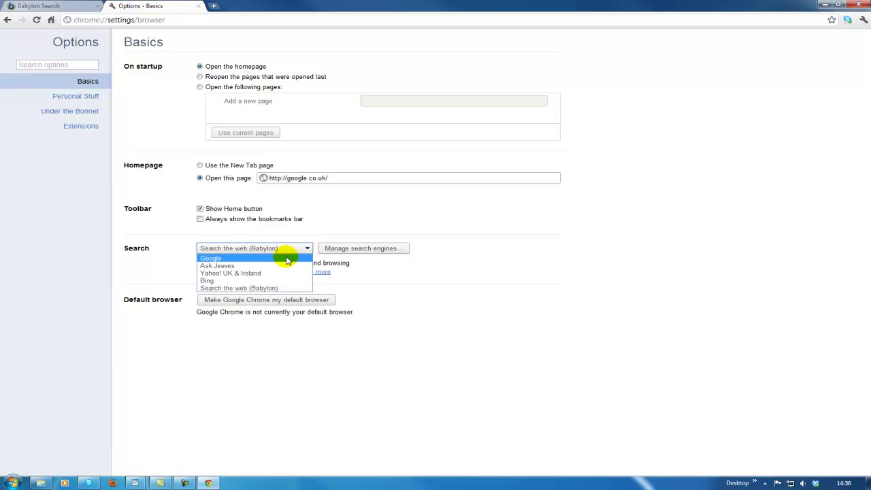
click(286, 260)
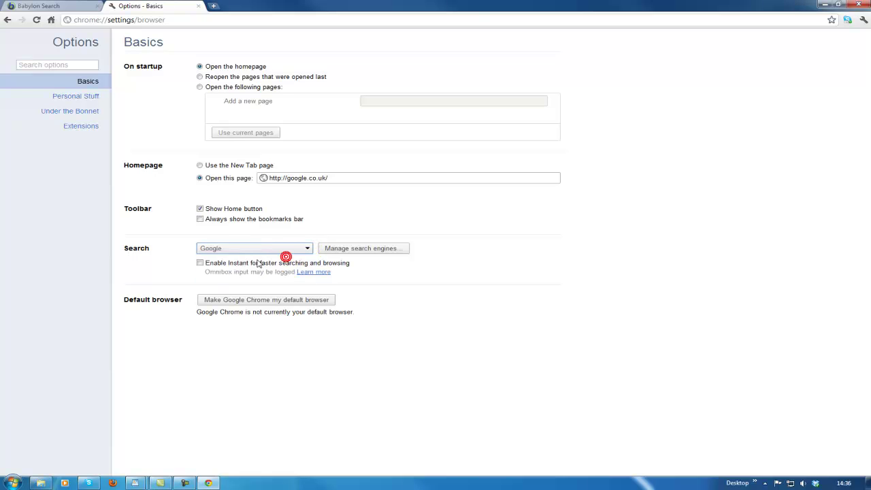
click(357, 249)
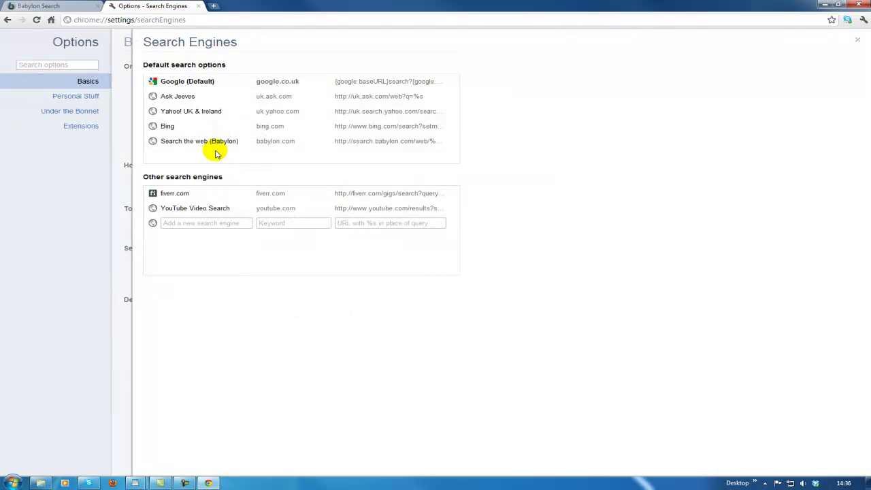
mouse_move(202, 144)
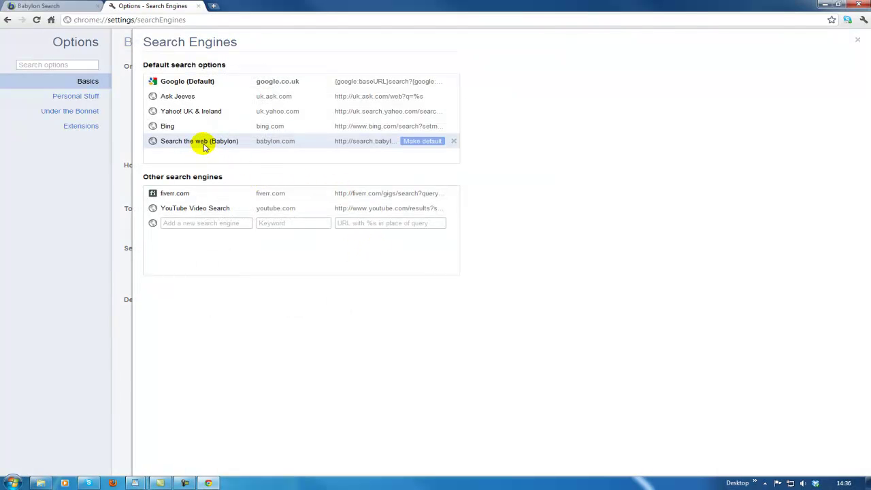
click(454, 140)
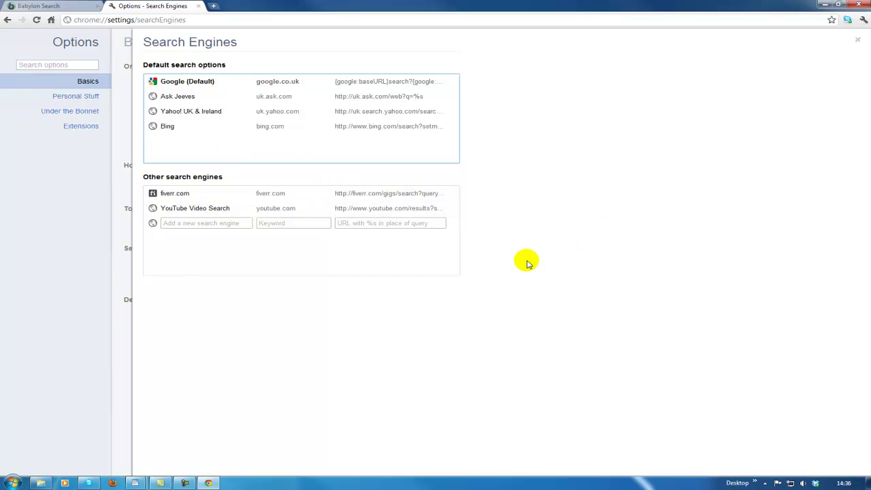
click(51, 20)
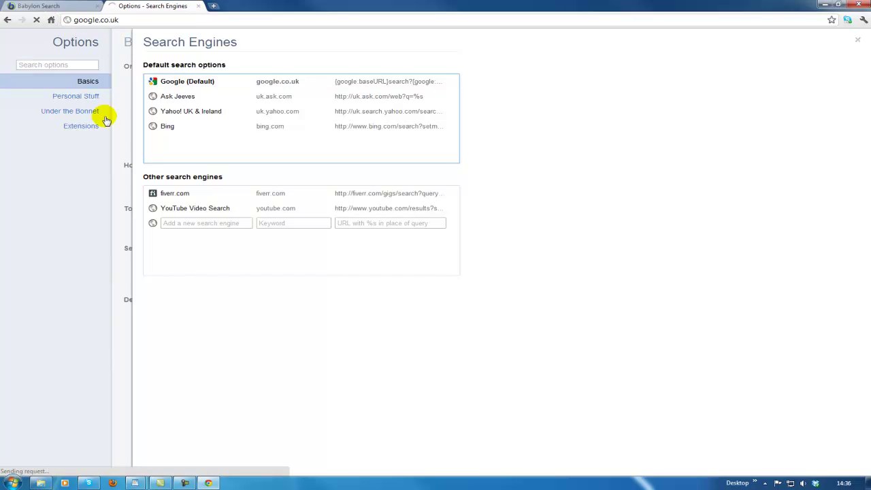
- Close the leftover Babylon Search tab and search 'games' from the Google homepage
click(98, 6)
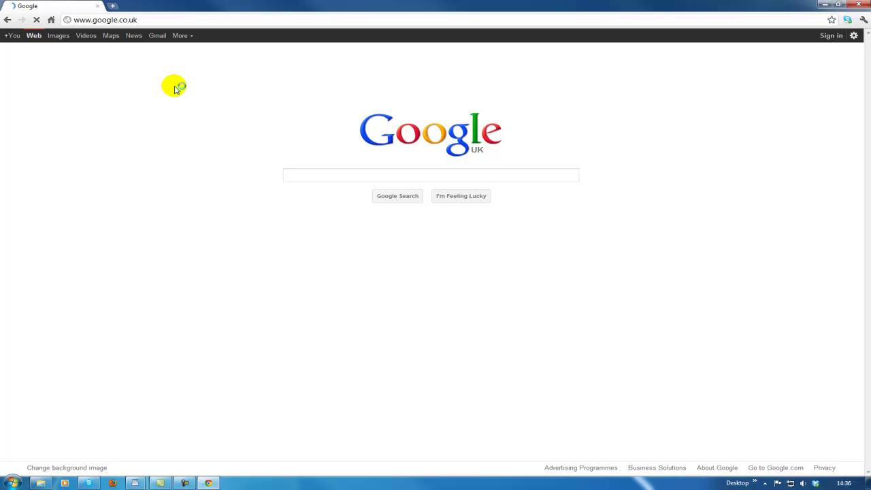
click(388, 175)
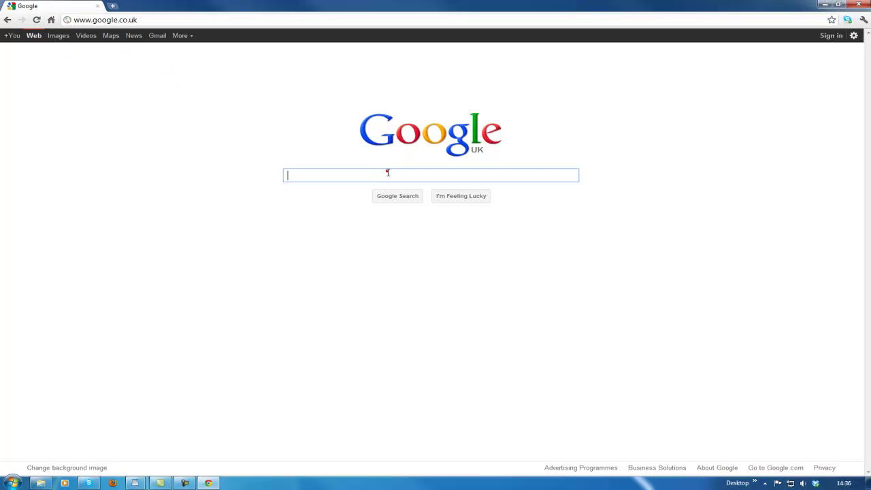
text(games)
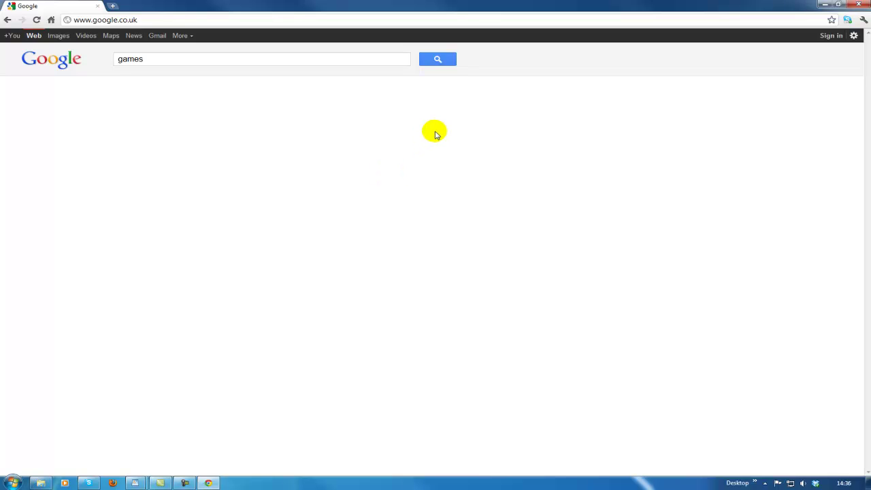
click(439, 60)
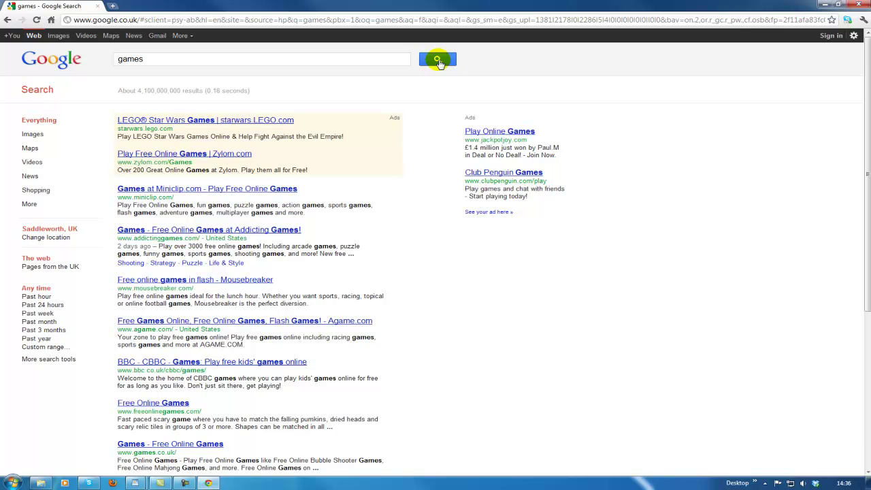
- Search 'games' from the address bar to confirm it returns Google results
click(160, 21)
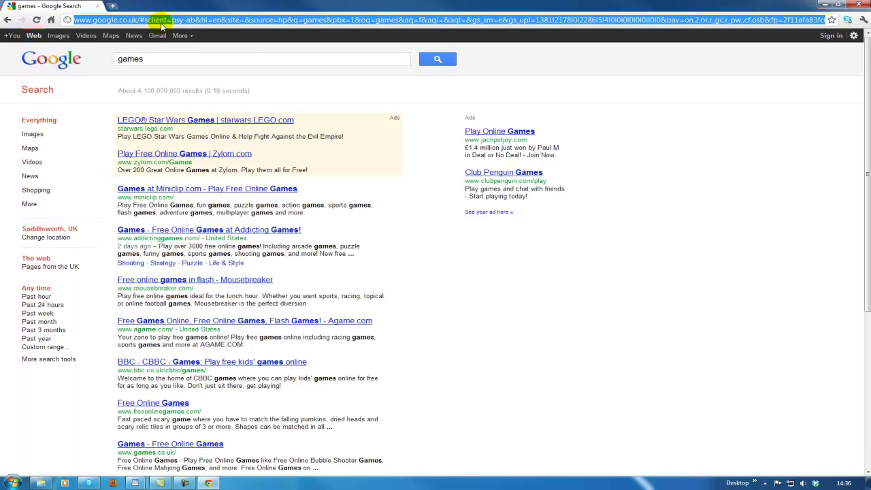
text(games)
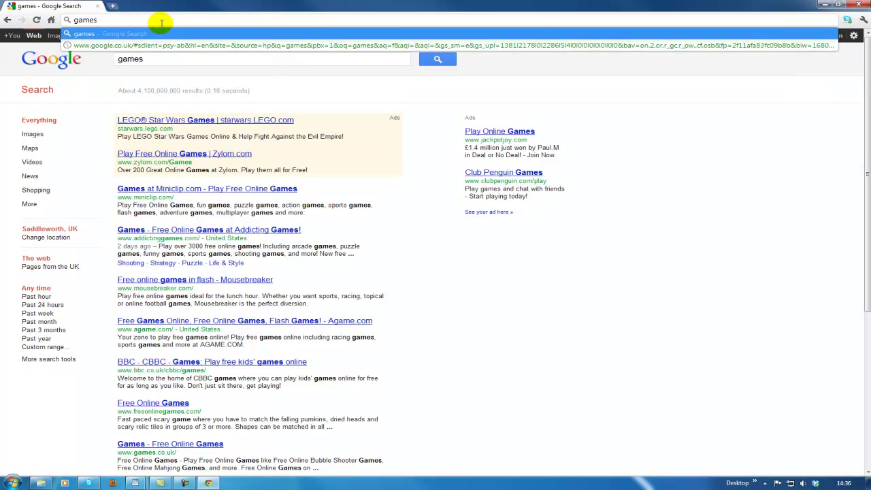
key(Return)
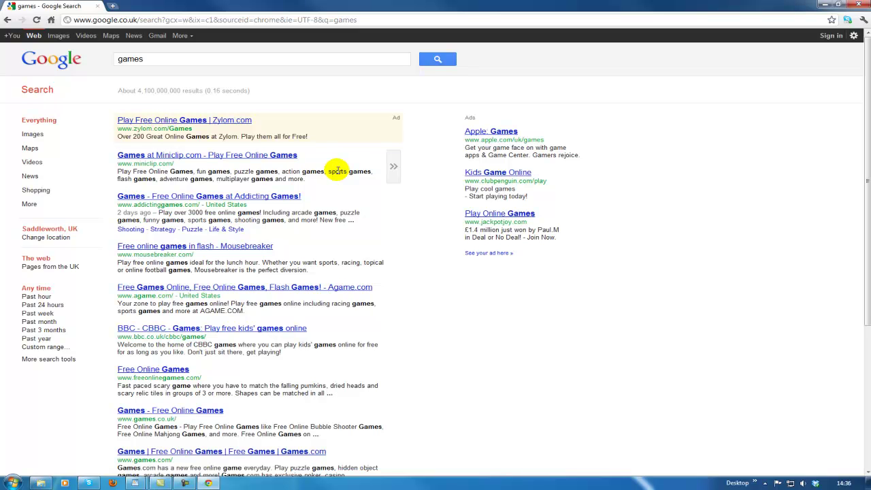
- Open the Program Files folder on Local Disk (C:) via Start > Computer
click(13, 483)
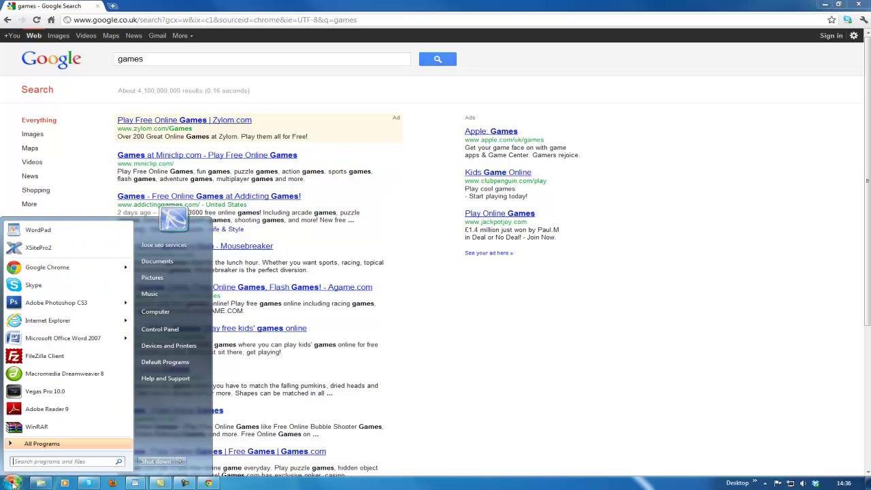
click(155, 310)
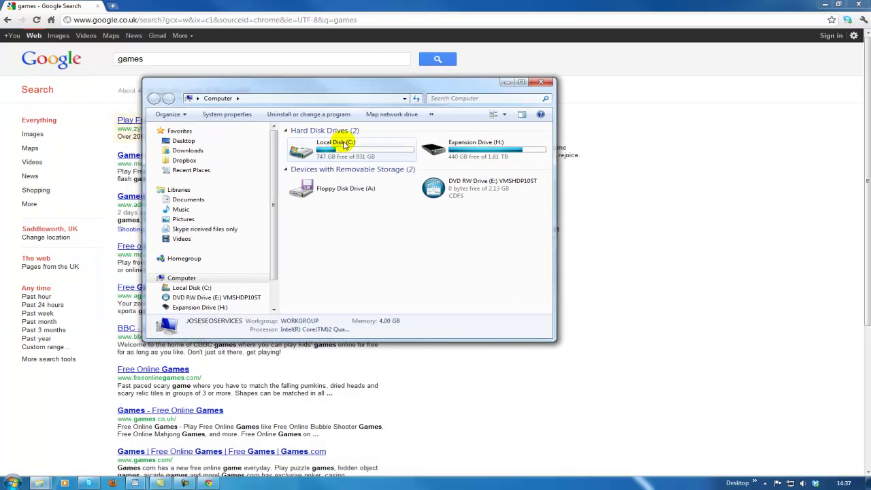
double_click(330, 147)
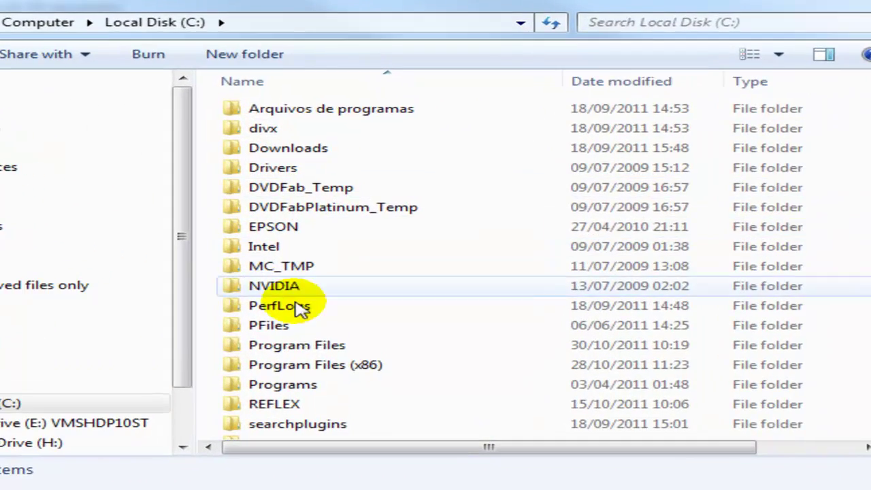
double_click(315, 347)
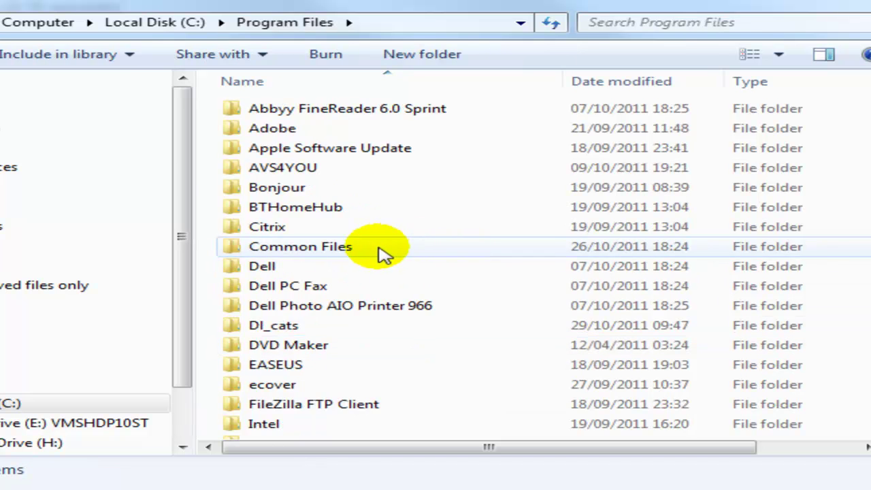
- Scroll down and back up through the Program Files folder list
scroll(379, 253, down, 2)
scroll(379, 253, down, 3)
scroll(379, 253, up, 3)
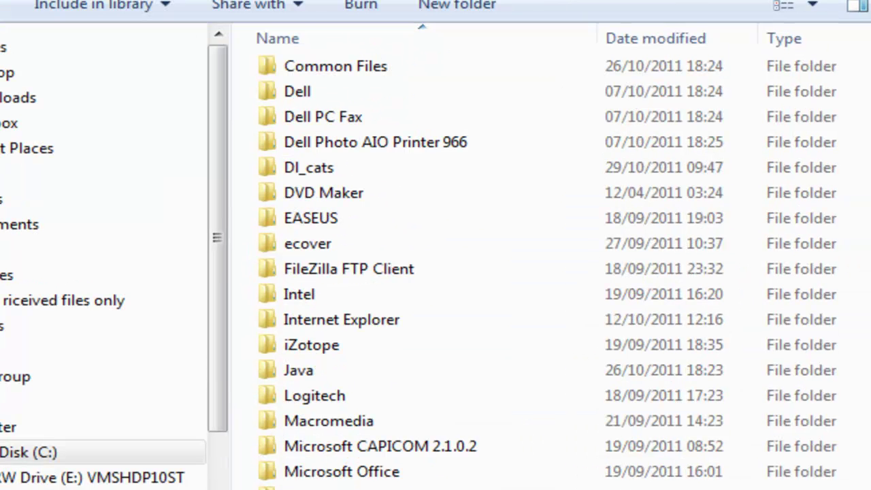
scroll(803, 195, down, 1)
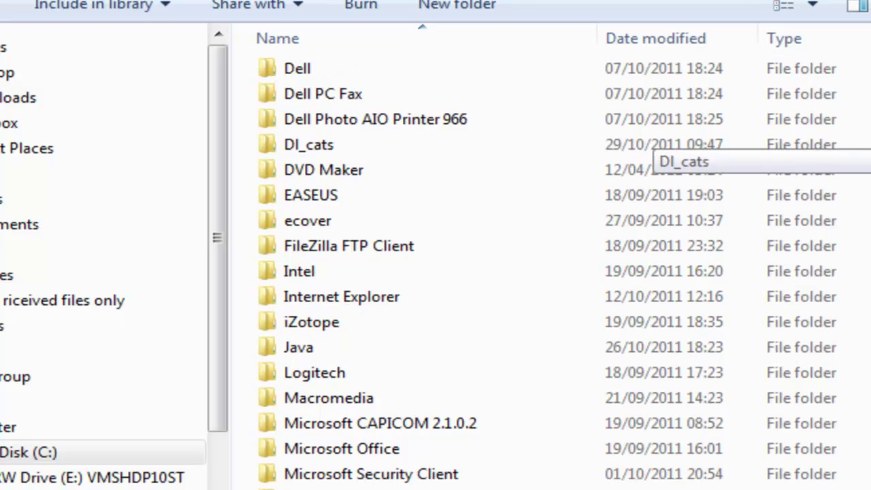
scroll(803, 195, down, 1)
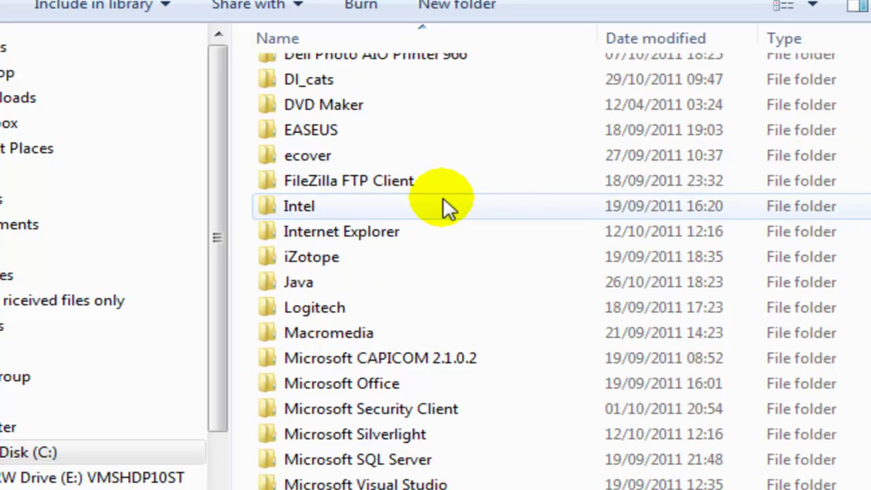
mouse_move(308, 235)
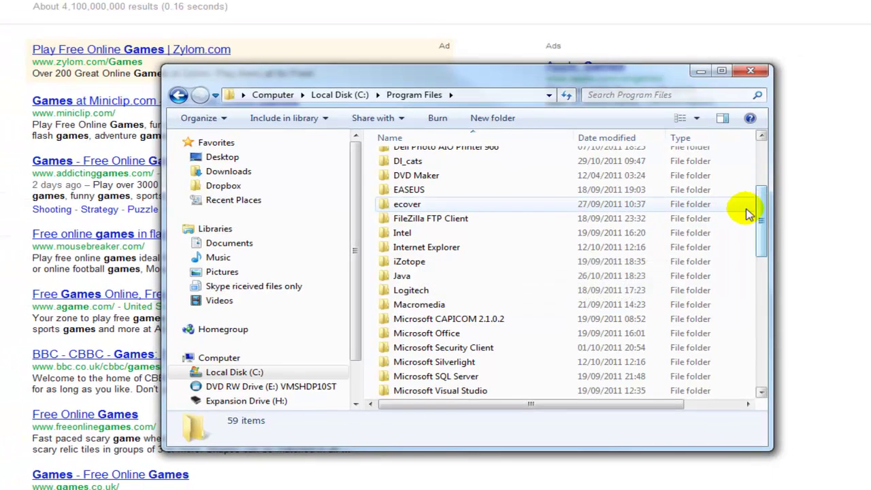
scroll(797, 194, down, 2)
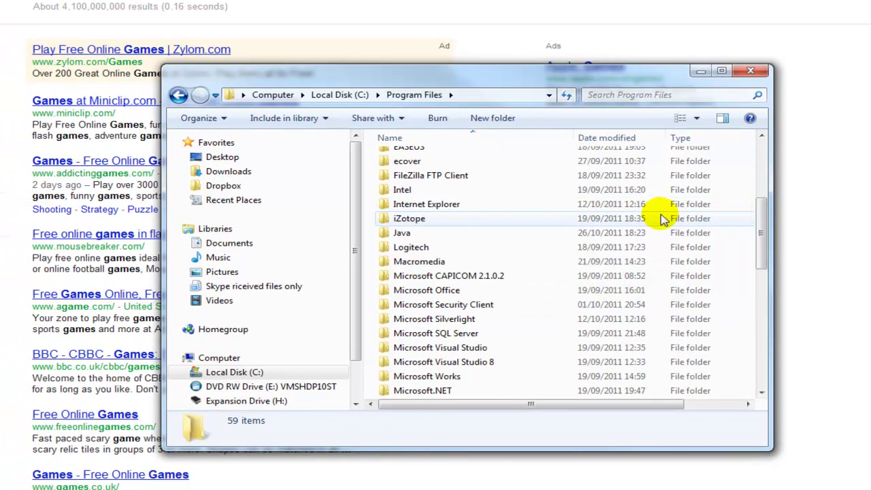
scroll(586, 238, down, 1)
scroll(524, 259, down, 1)
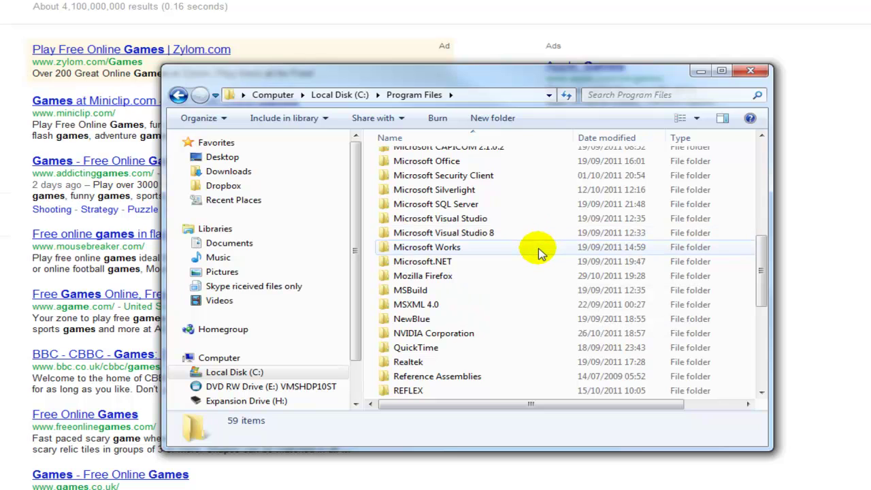
scroll(537, 251, down, 1)
scroll(538, 253, down, 1)
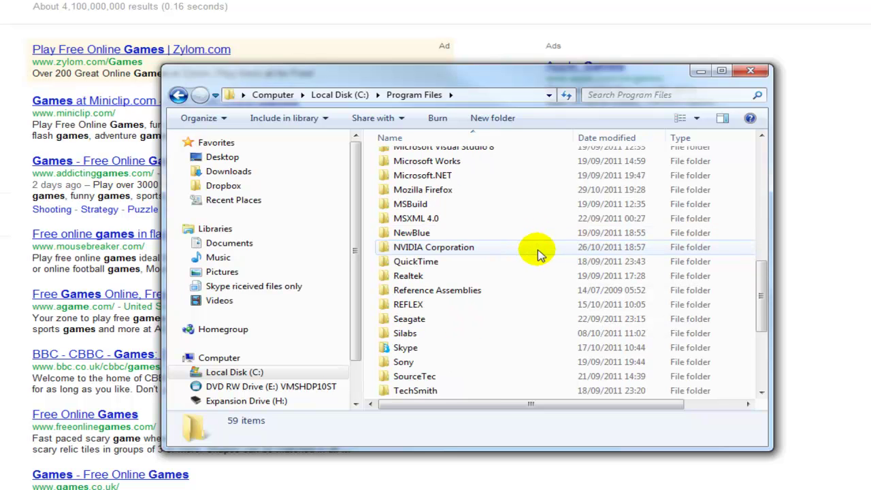
scroll(537, 252, down, 1)
scroll(538, 253, down, 2)
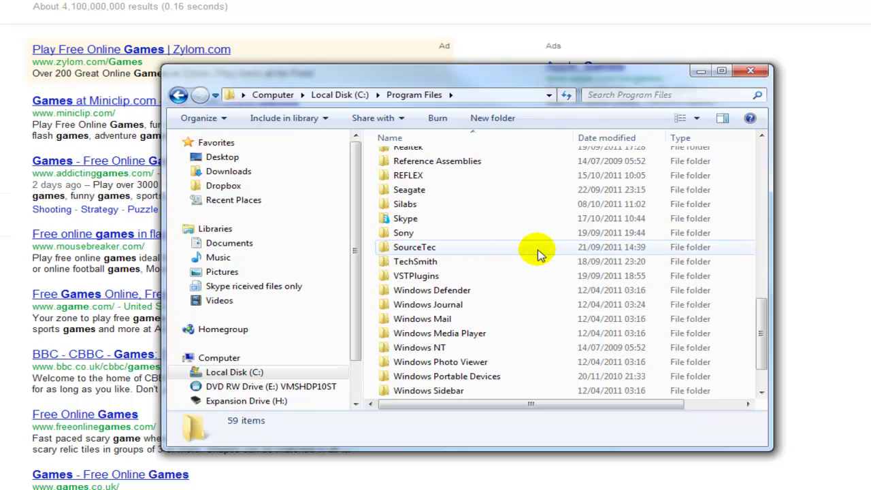
scroll(538, 252, down, 2)
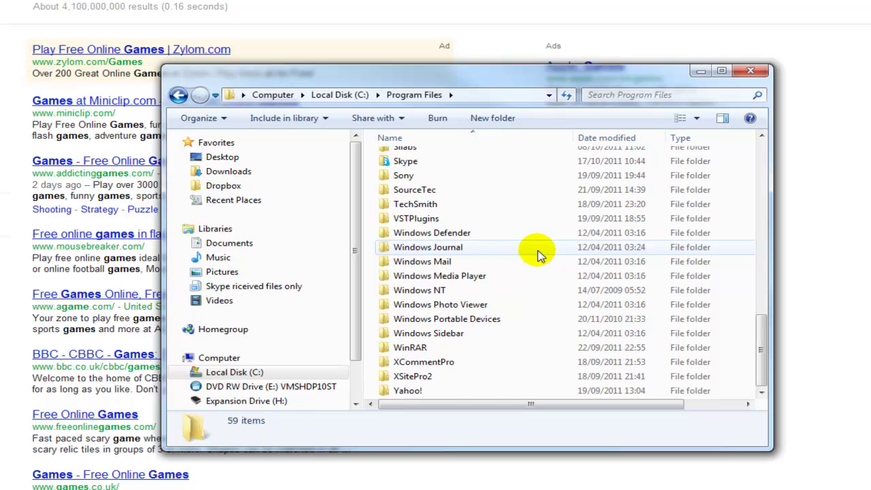
scroll(537, 252, up, 2)
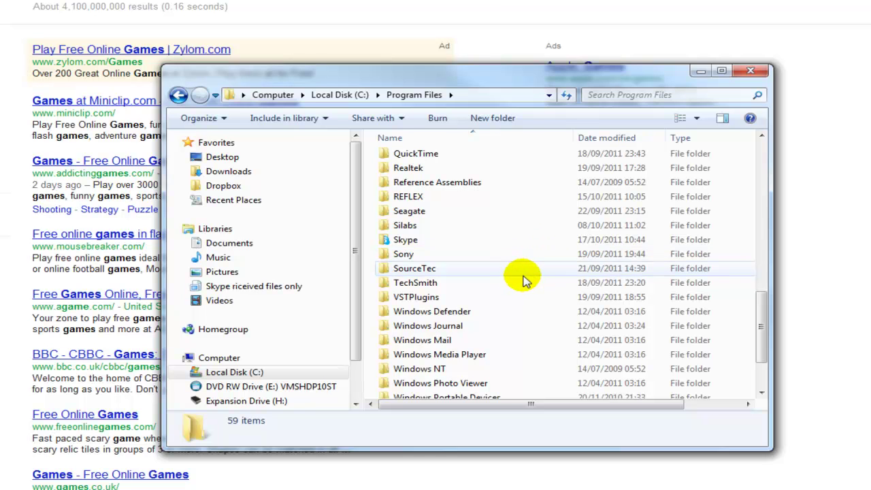
mouse_move(524, 281)
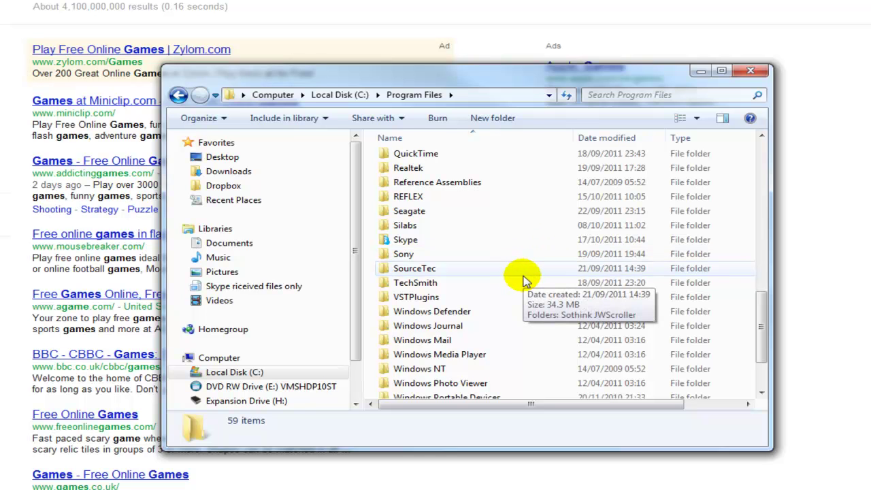
scroll(524, 281, up, 3)
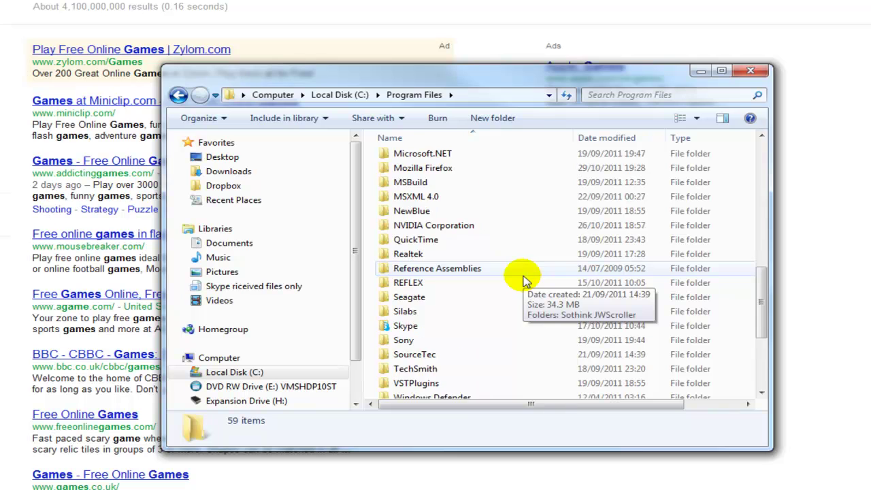
scroll(524, 281, up, 3)
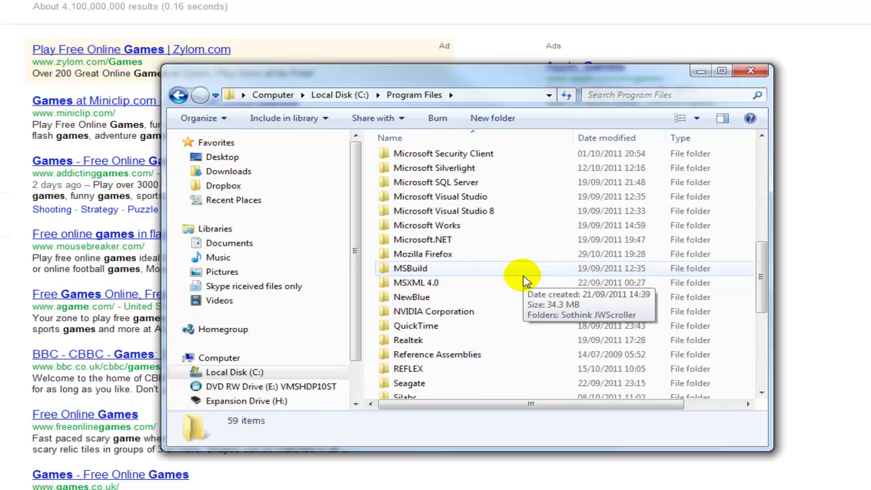
scroll(524, 281, up, 2)
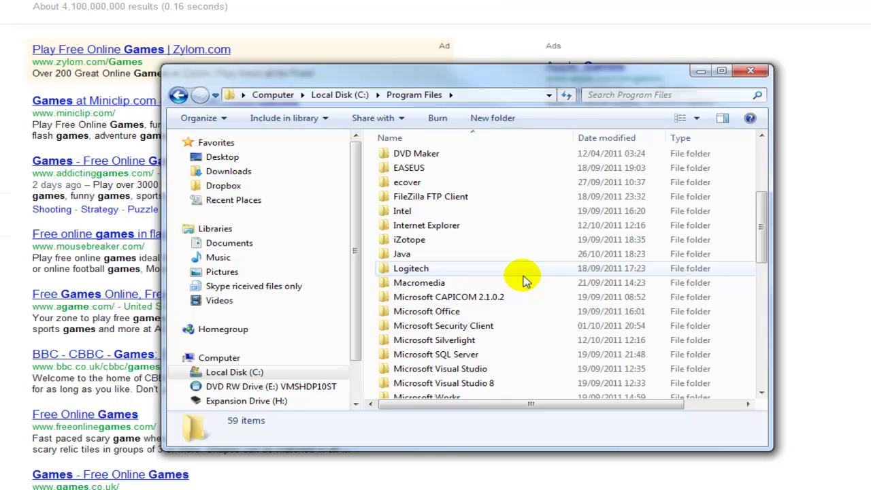
scroll(524, 281, up, 1)
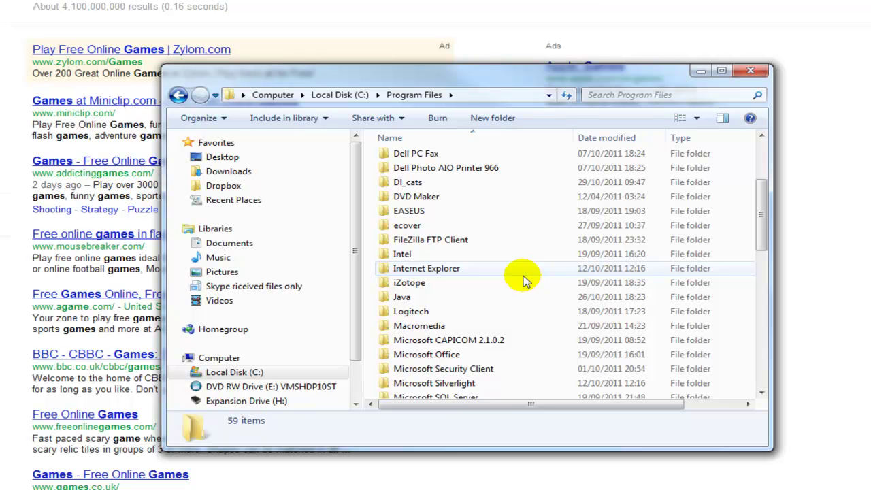
scroll(524, 280, up, 3)
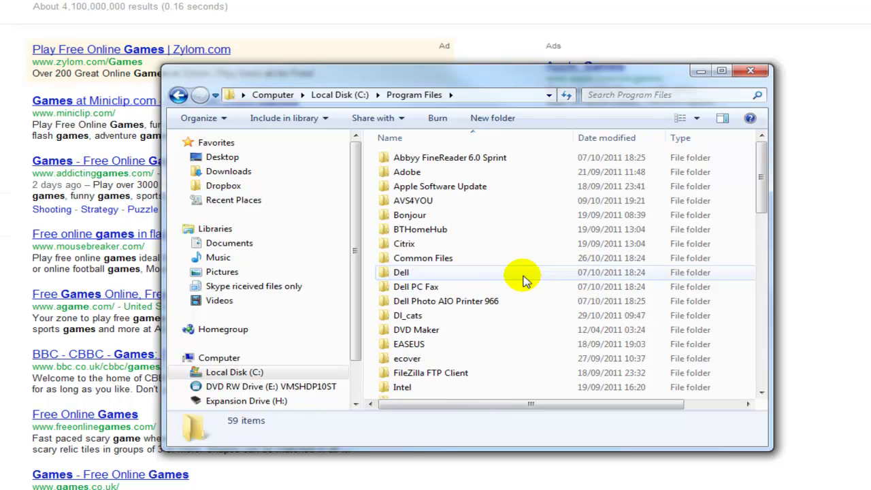
- Close Explorer, then open Control Panel > User Accounts > Manage another account
click(751, 71)
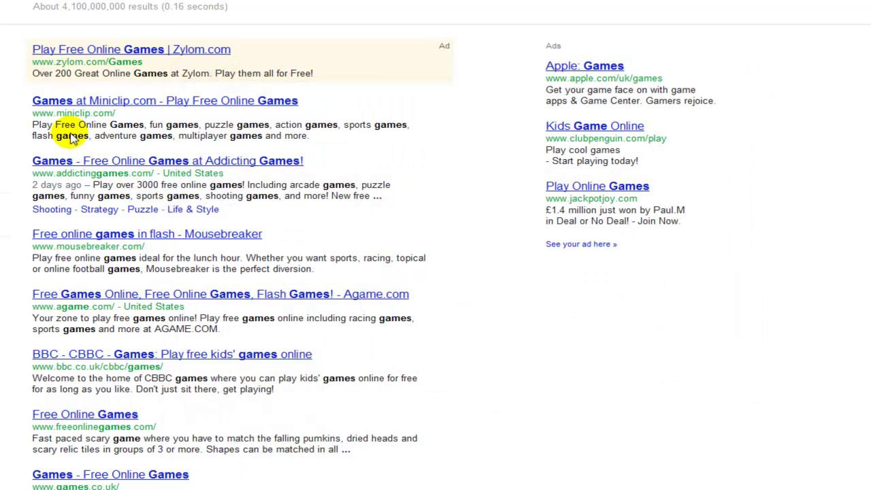
click(20, 486)
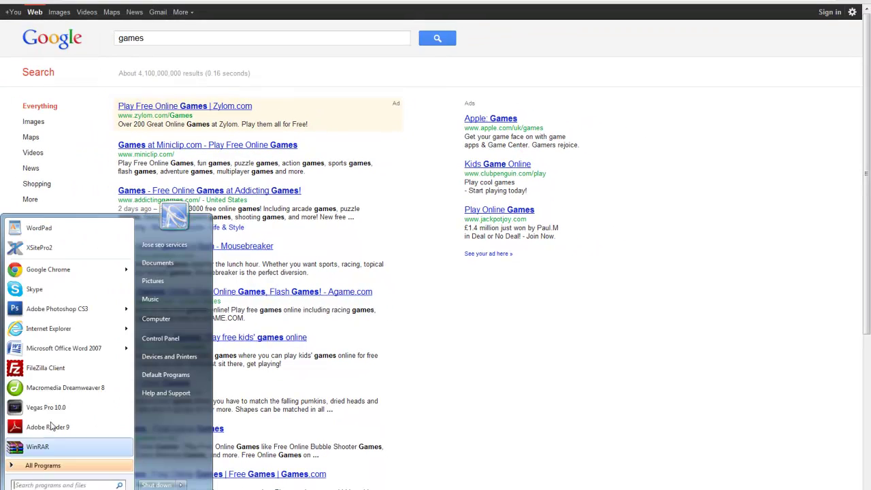
click(148, 340)
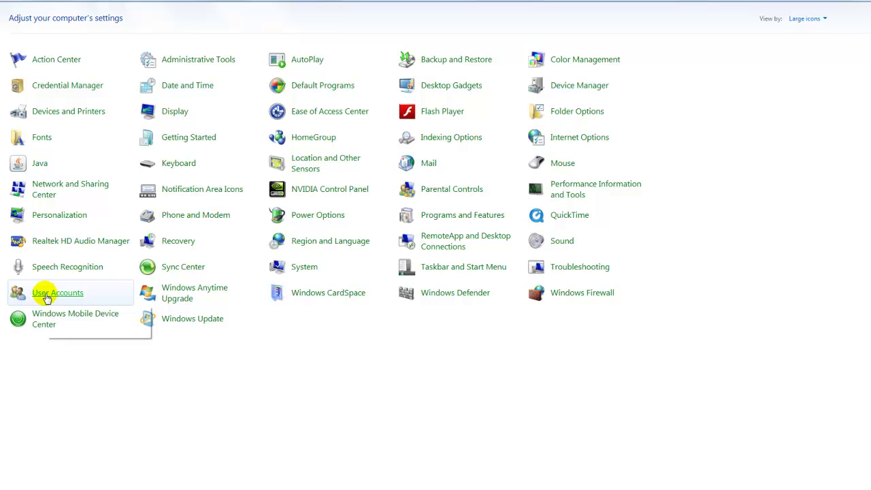
click(45, 296)
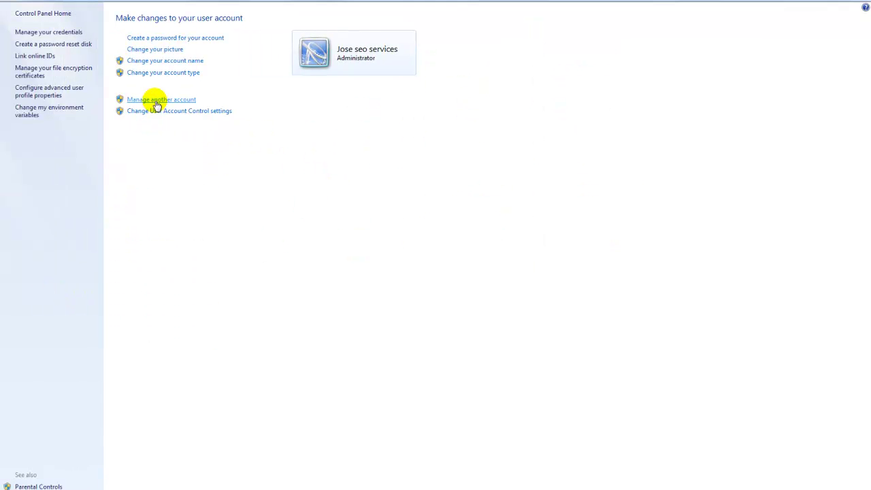
click(155, 101)
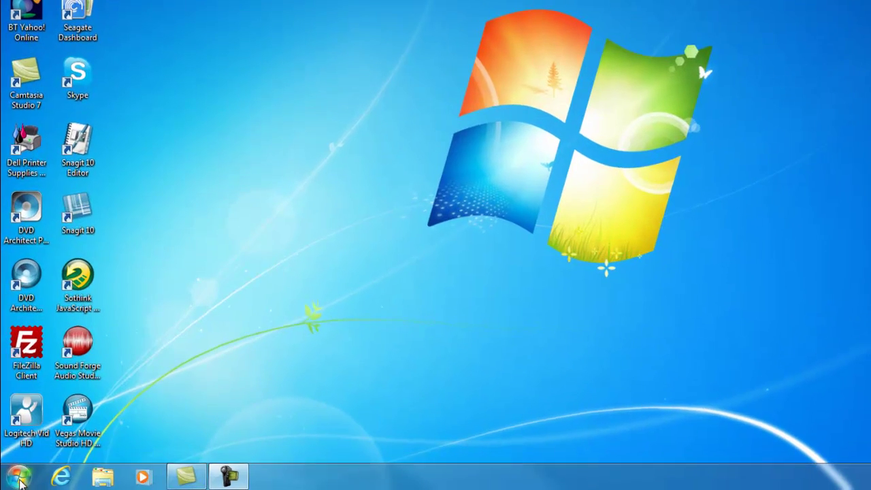
- Open Control Panel's User Accounts, view all accounts via Manage another account, then close Control Panel
click(56, 481)
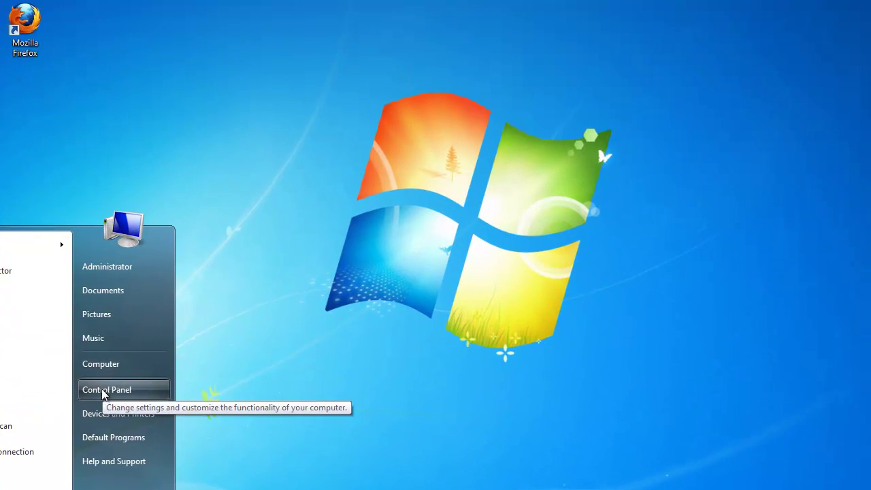
click(211, 303)
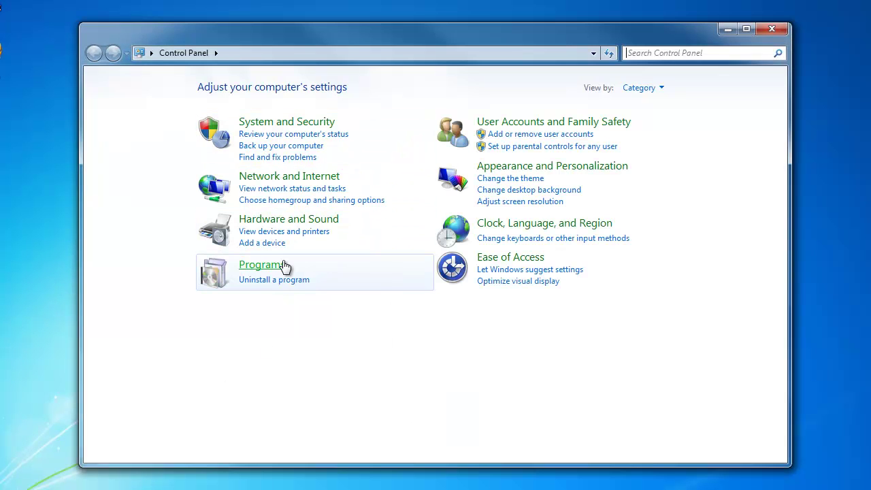
click(534, 125)
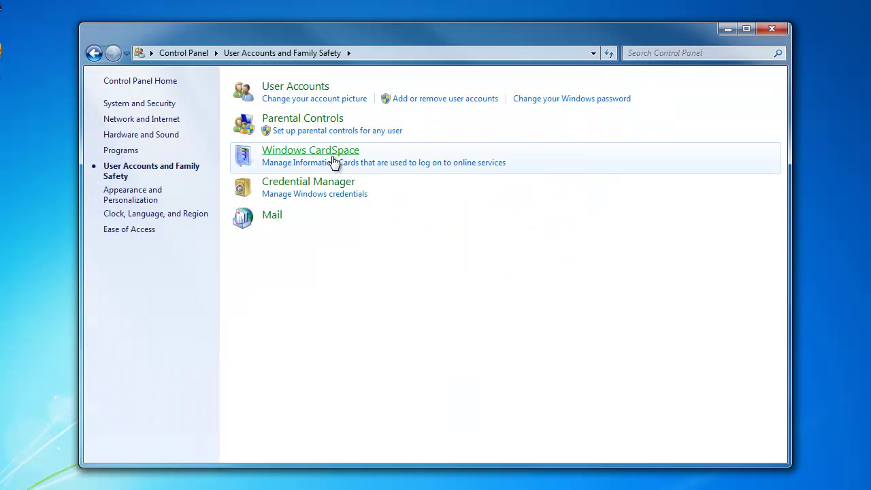
click(295, 87)
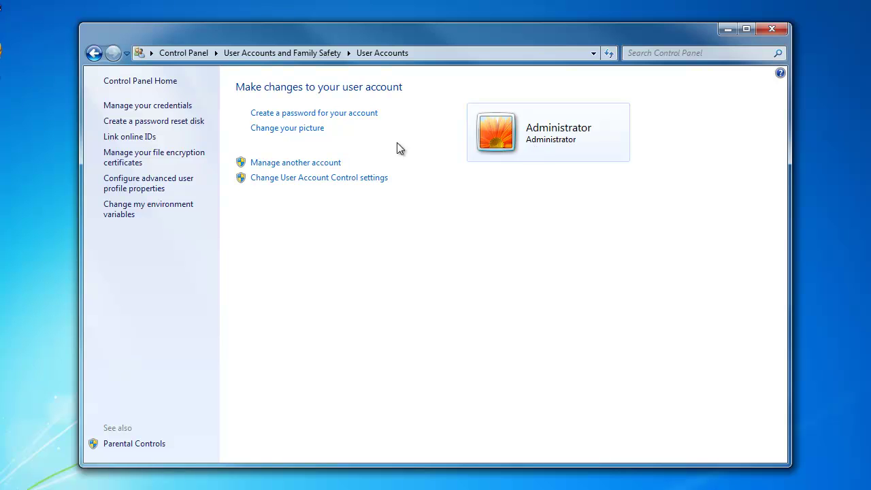
click(289, 164)
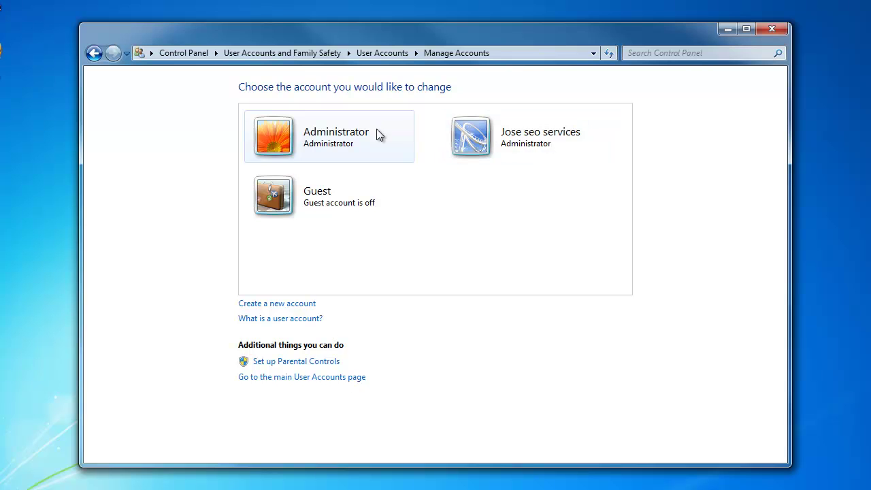
click(771, 29)
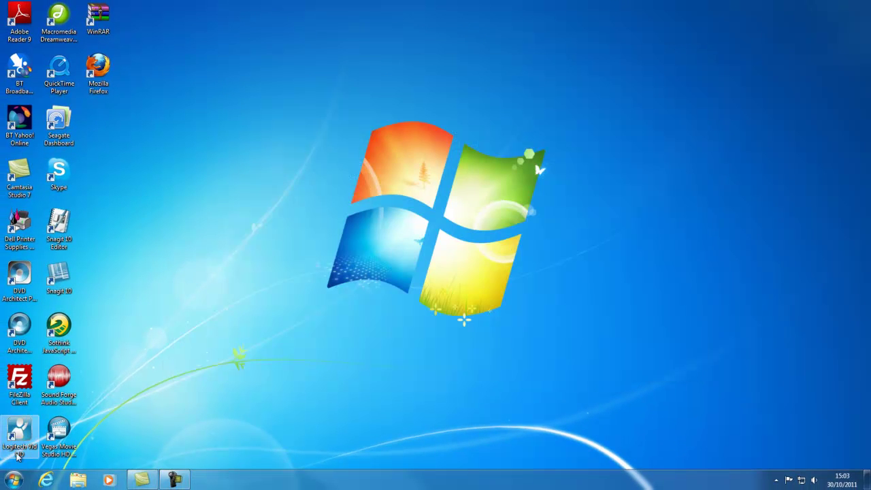
- Open the Program Files folder on Local Disk (C:) via Start > Computer
click(13, 479)
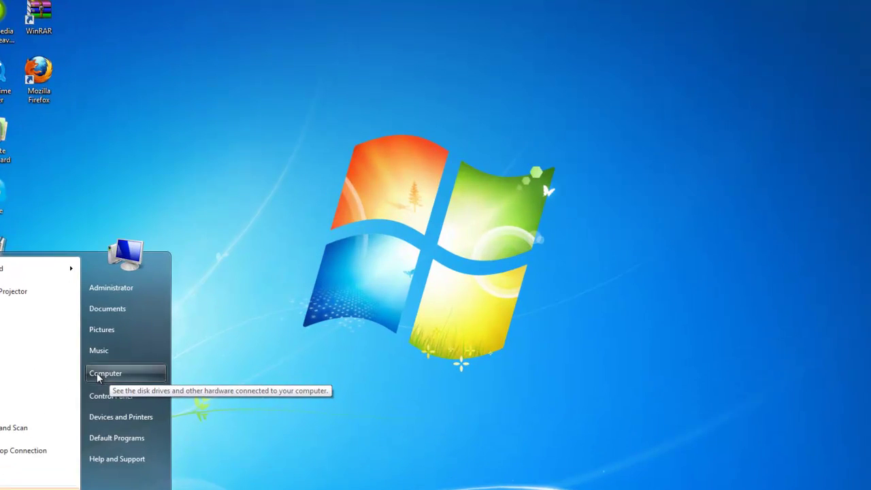
click(159, 327)
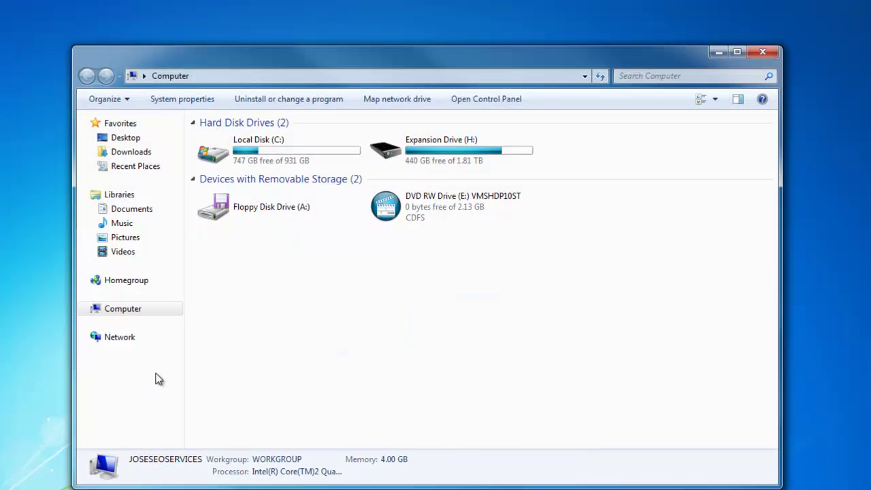
double_click(245, 150)
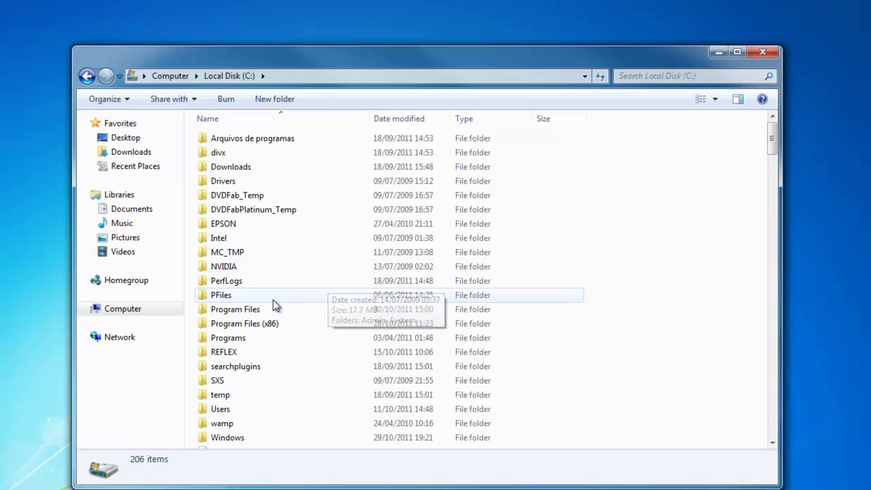
double_click(250, 310)
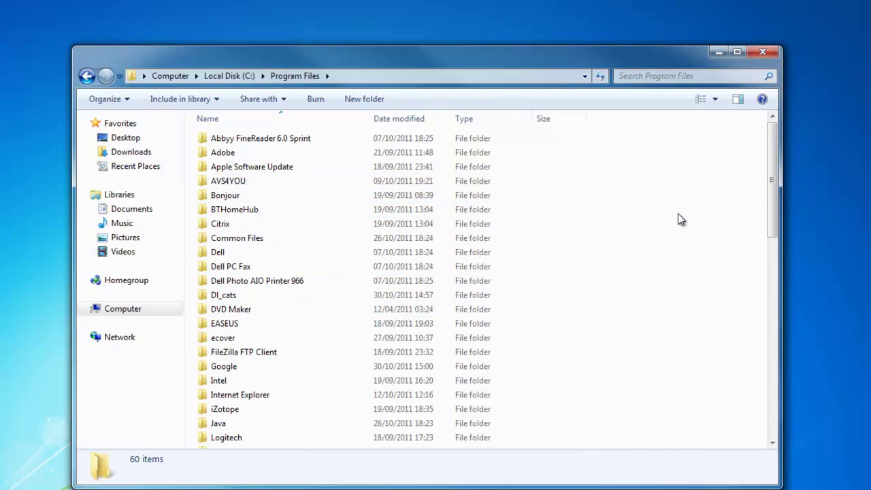
- Scroll through Program Files to locate the Google folder
drag(770, 176, 770, 188)
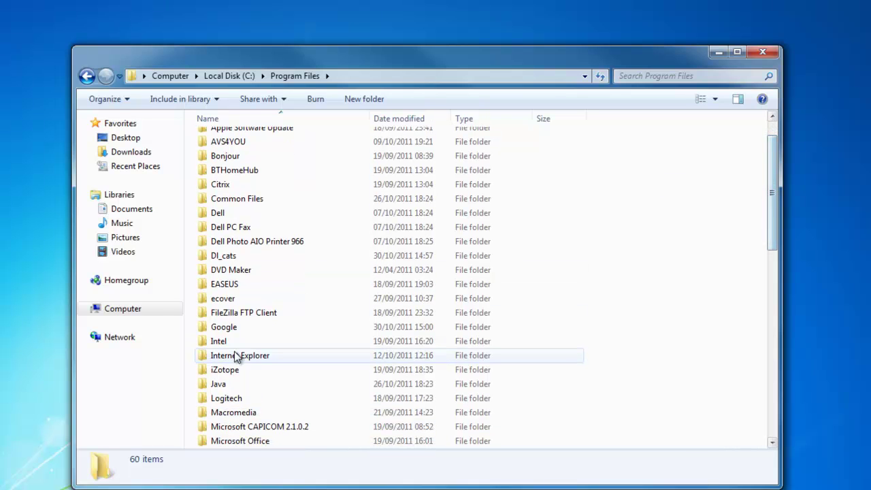
scroll(292, 294, down, 2)
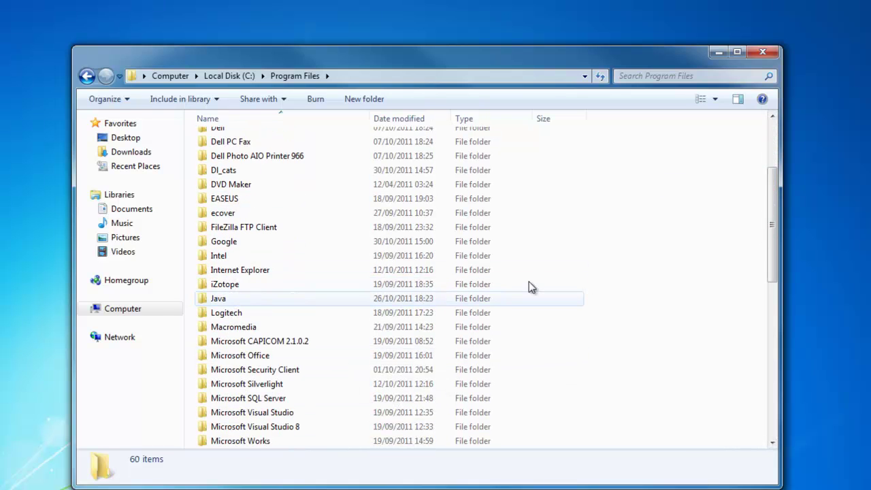
scroll(280, 328, down, 3)
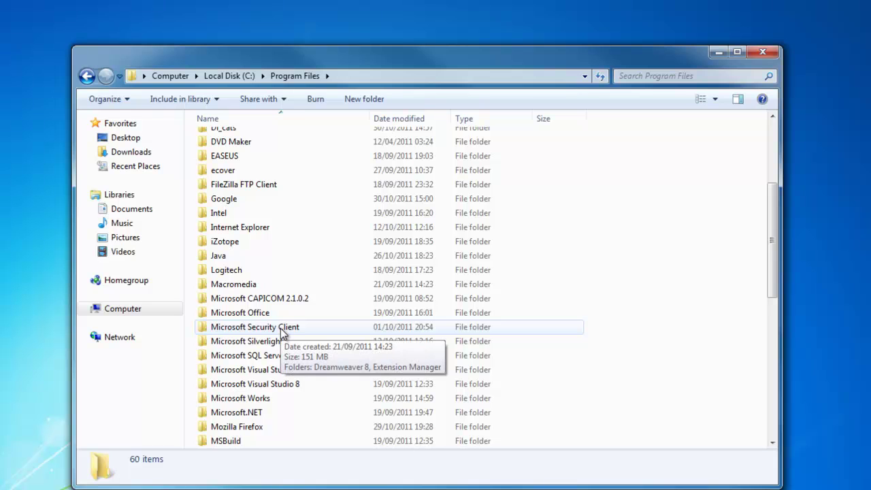
scroll(281, 328, down, 3)
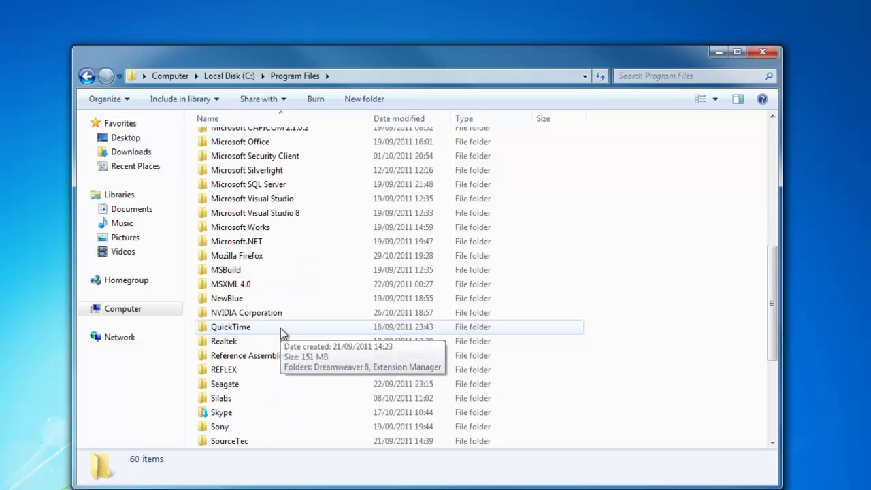
scroll(281, 328, down, 2)
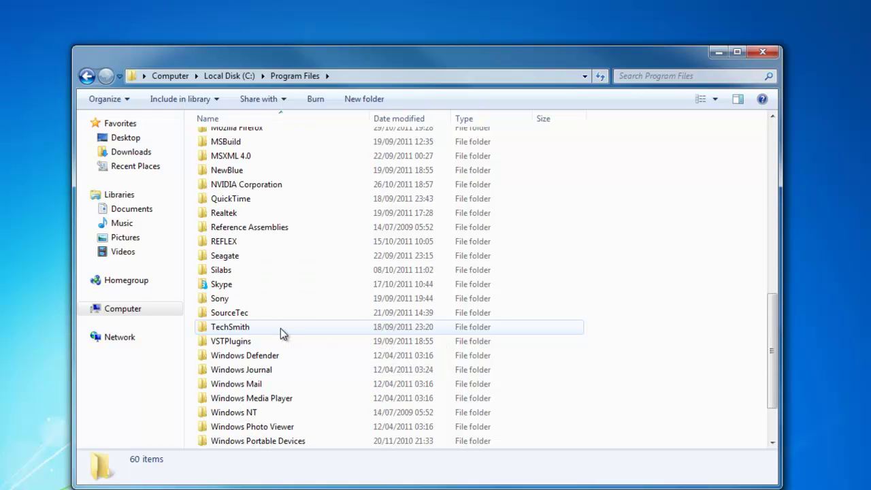
scroll(280, 328, down, 1)
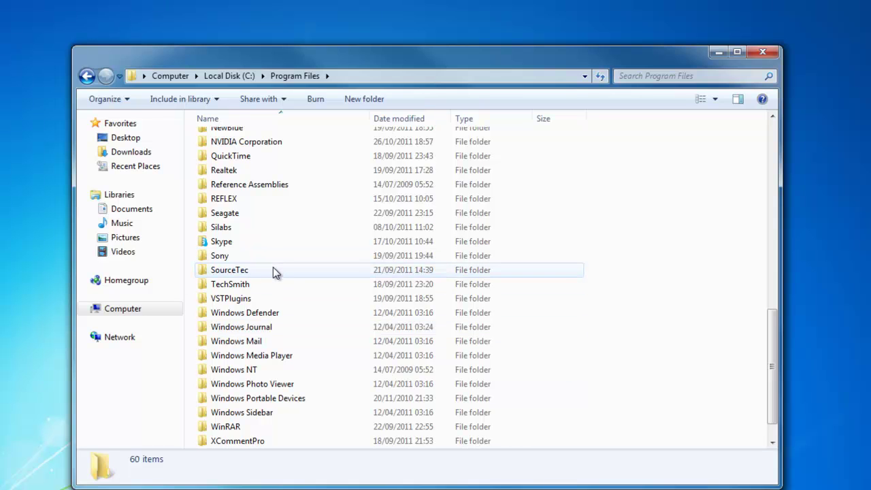
scroll(272, 267, down, 1)
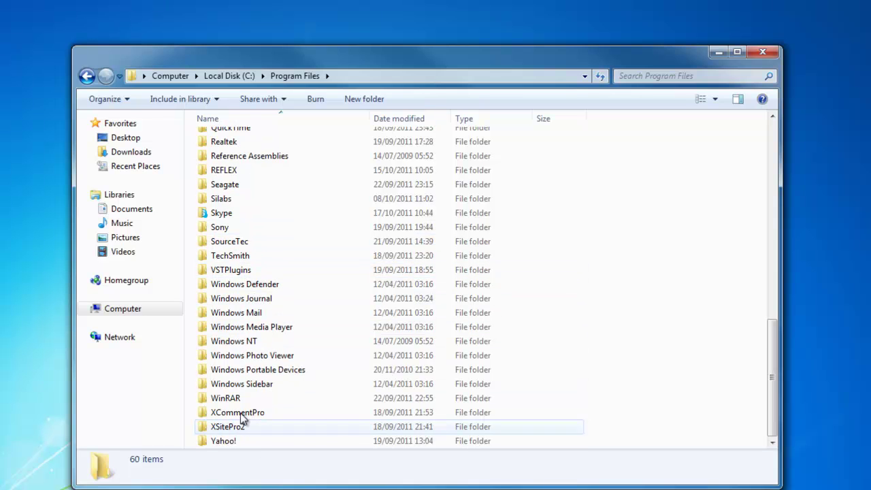
scroll(231, 398, up, 1)
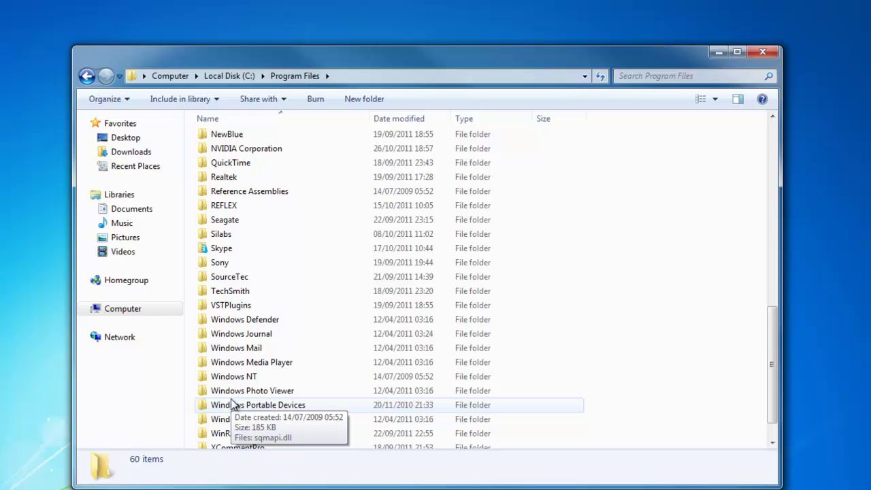
scroll(230, 404, up, 2)
scroll(231, 404, up, 1)
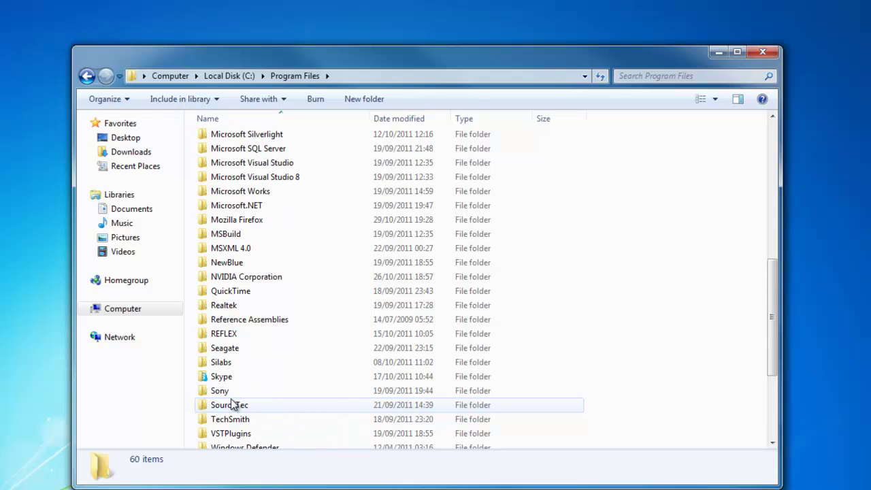
scroll(236, 354, up, 2)
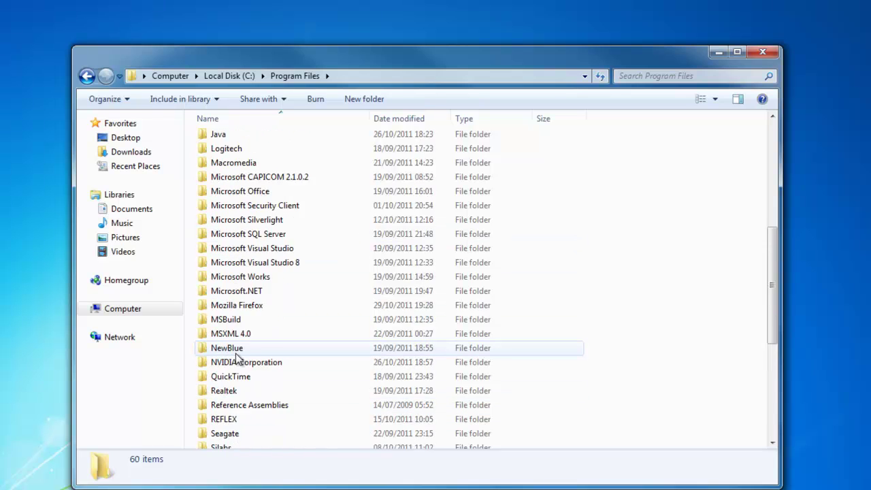
scroll(236, 354, up, 3)
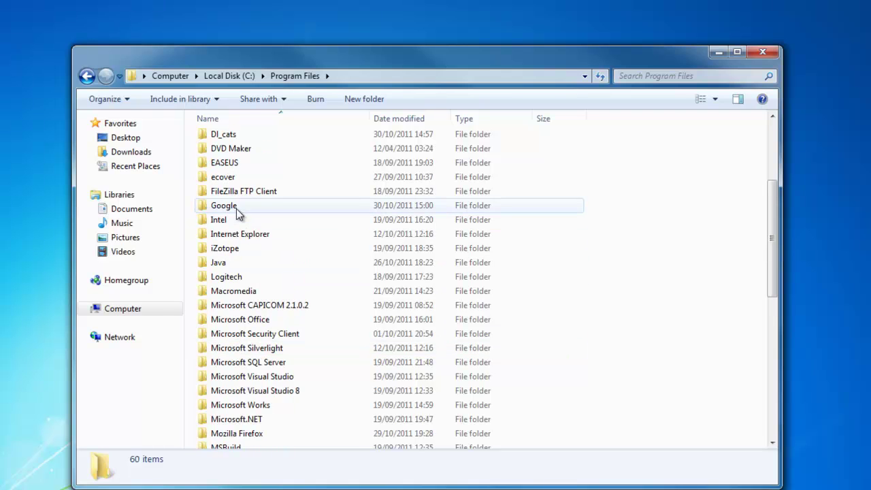
- Delete the Google folder to the Recycle Bin, then go back to Local Disk (C:)
click(231, 205)
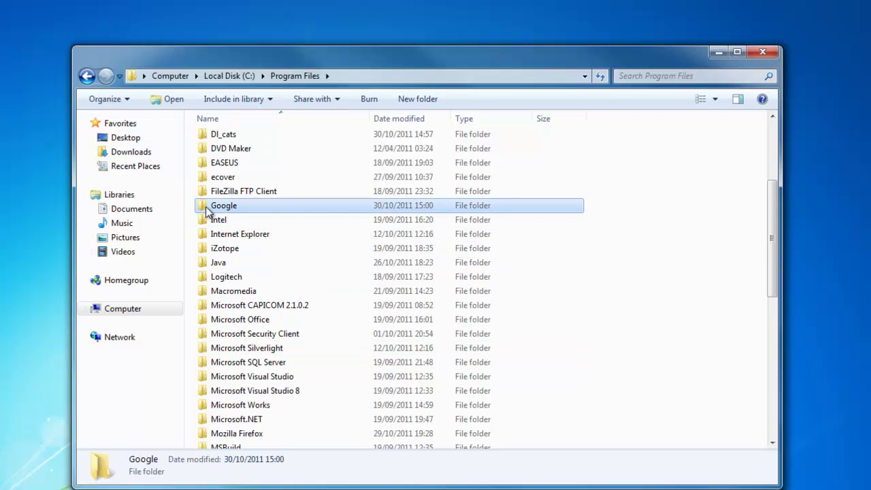
right_click(219, 208)
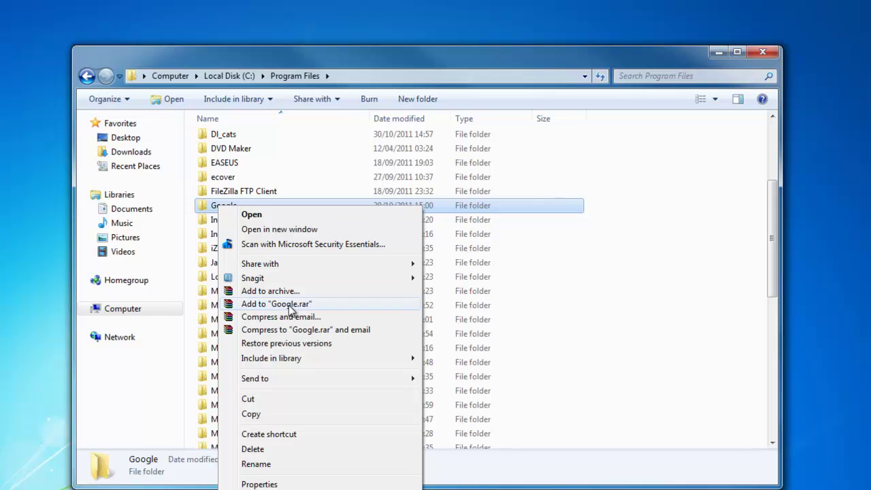
click(252, 449)
click(471, 321)
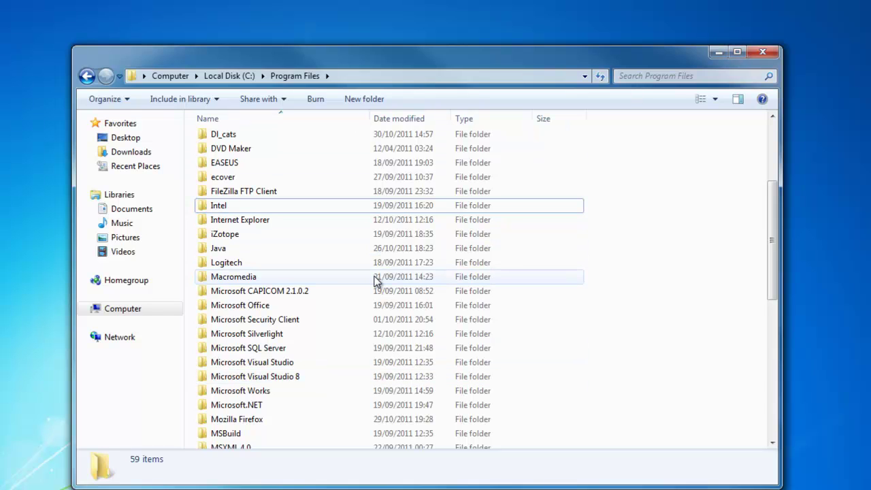
click(87, 75)
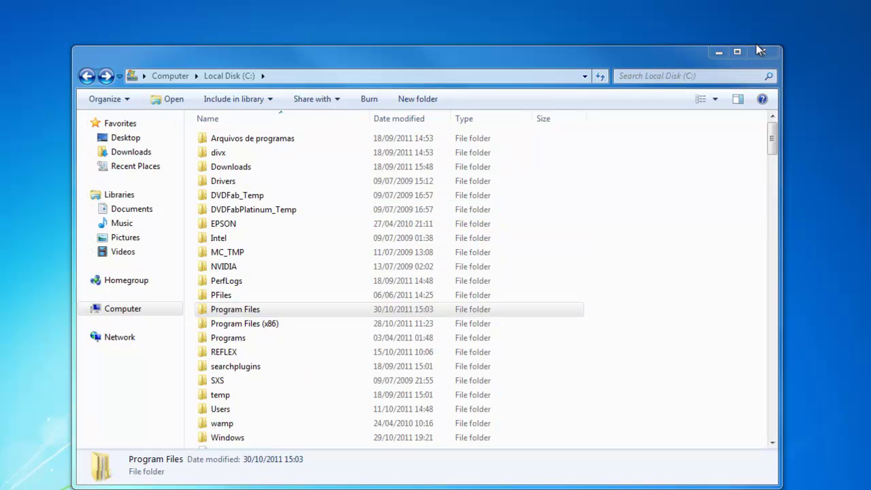
- Close the Local Disk (C:) Explorer window
click(762, 53)
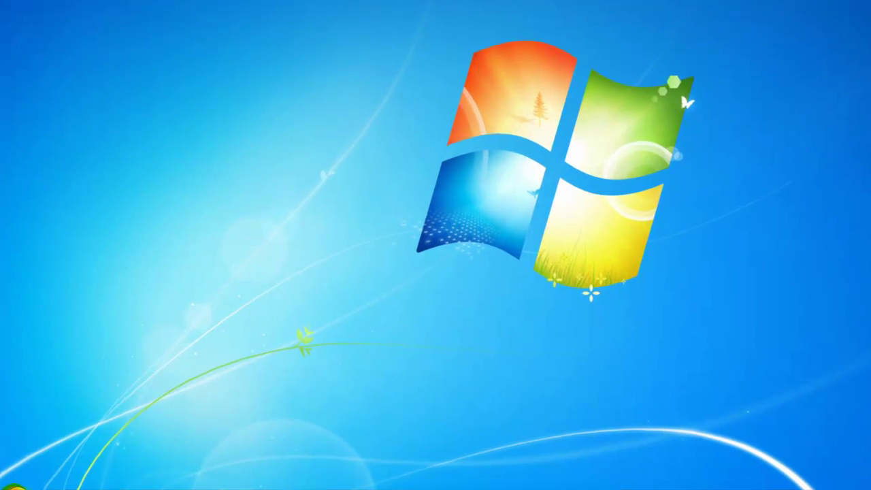
- Browse Computer to Local Disk (C:) > Program Files and check that no Google folder remains
click(56, 482)
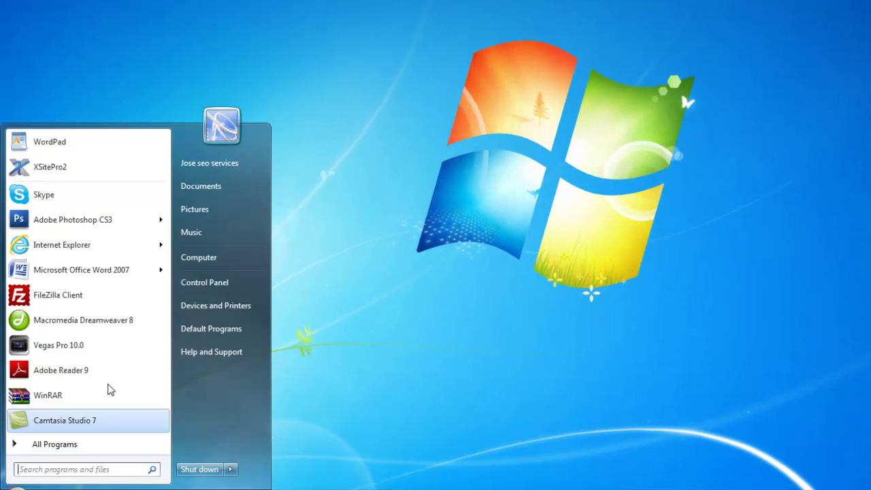
click(193, 258)
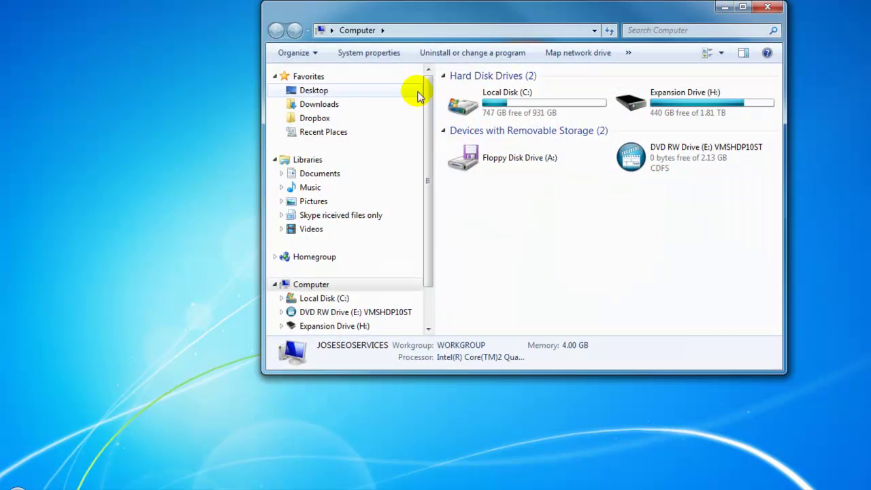
click(500, 102)
double_click(501, 102)
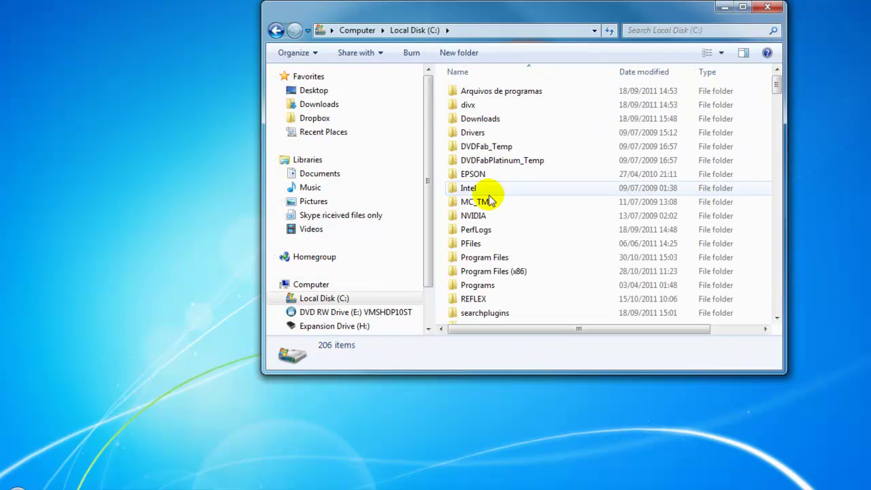
double_click(492, 256)
mouse_move(533, 254)
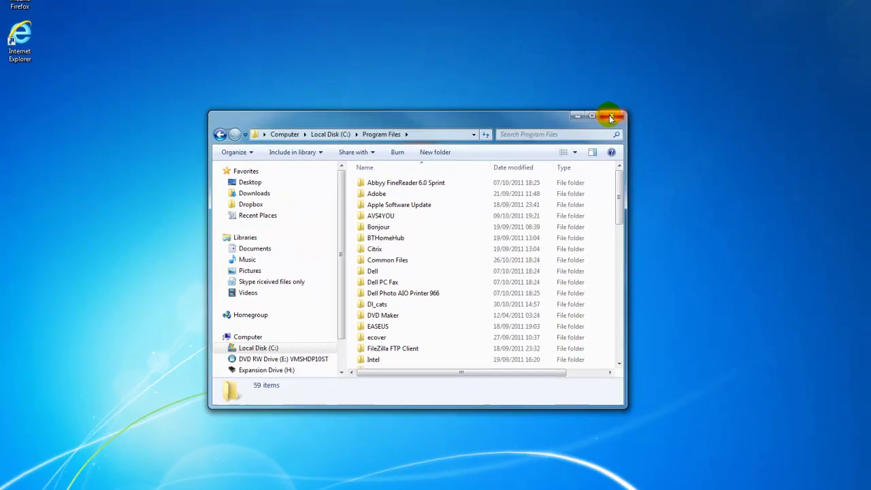
- Close the Program Files window and open Programs and Features from Control Panel
click(610, 118)
click(11, 483)
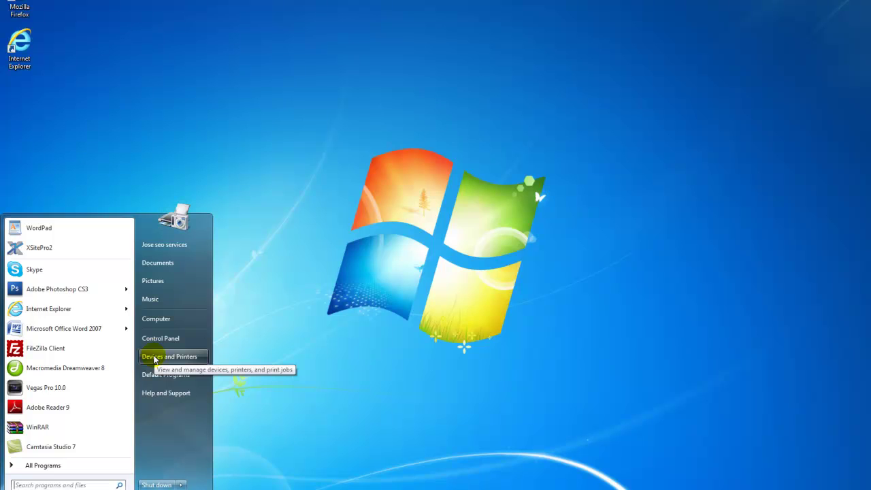
click(153, 339)
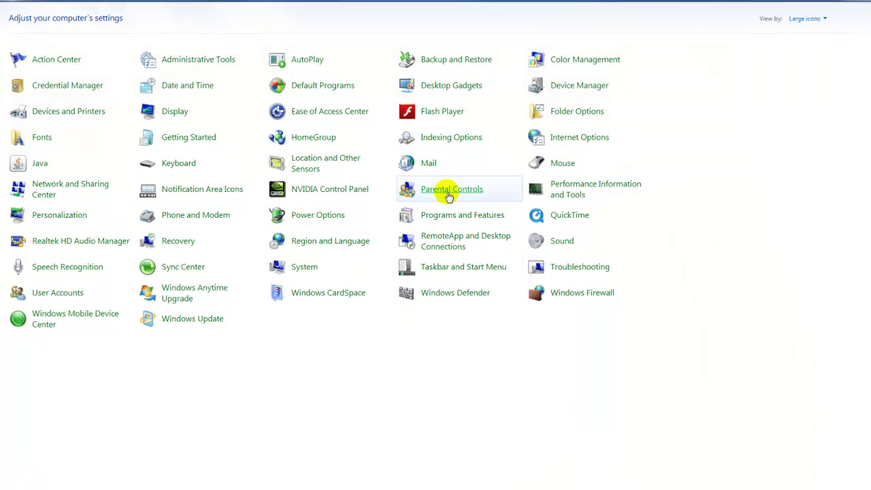
click(436, 220)
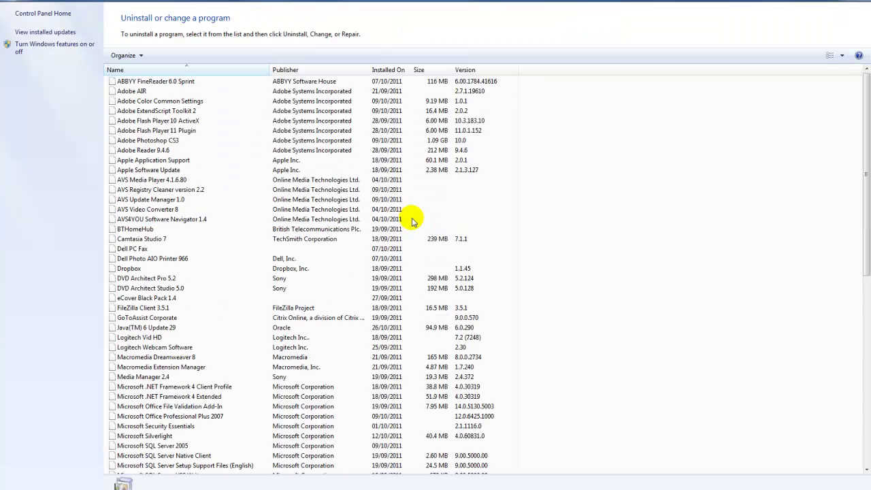
- Scroll through the installed programs list to confirm no Google Chrome entry remains
scroll(146, 205, down, 3)
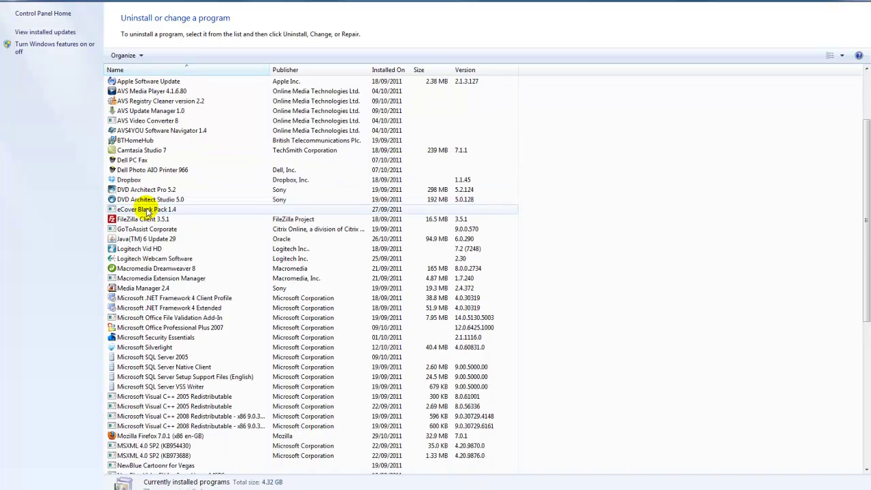
scroll(145, 211, down, 6)
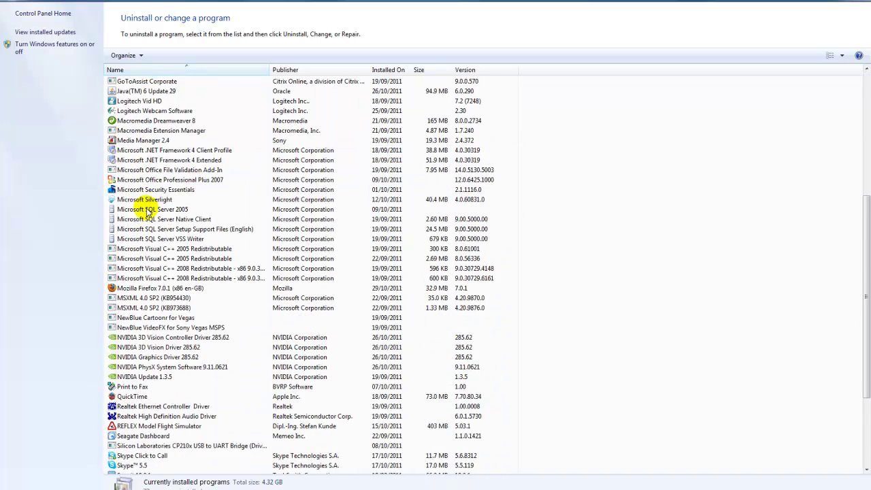
scroll(145, 211, down, 4)
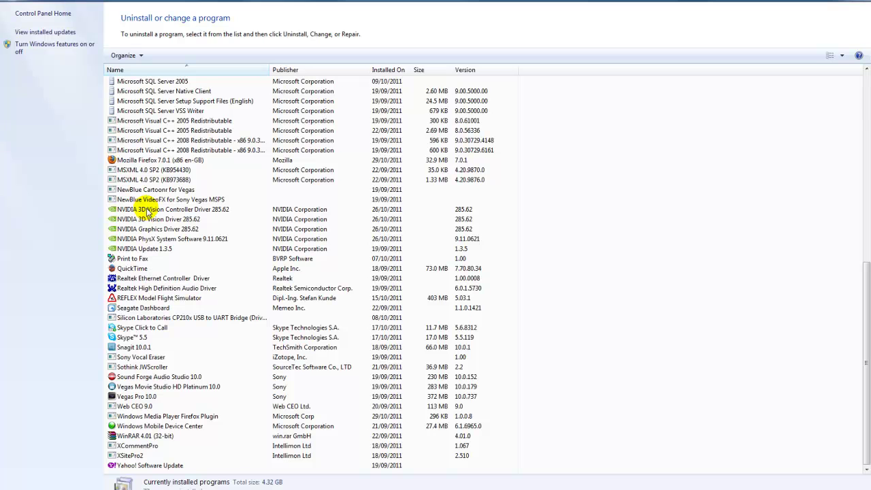
scroll(146, 212, up, 1)
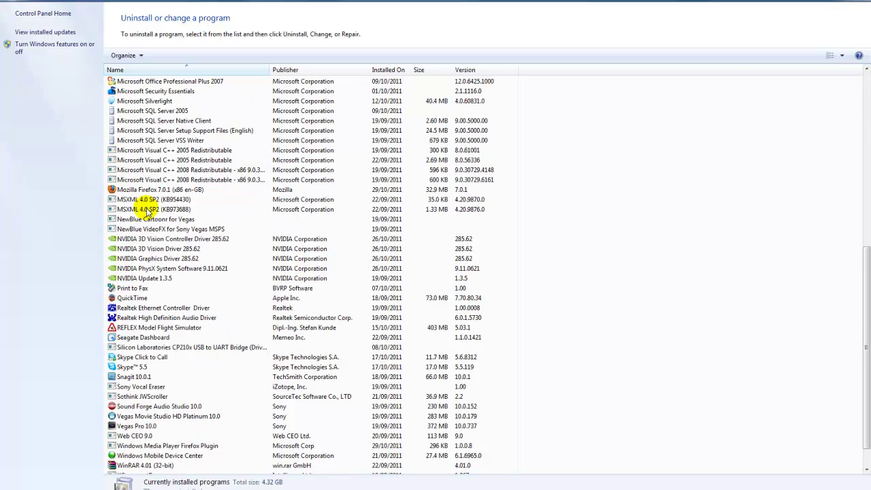
scroll(146, 212, up, 2)
scroll(145, 212, up, 7)
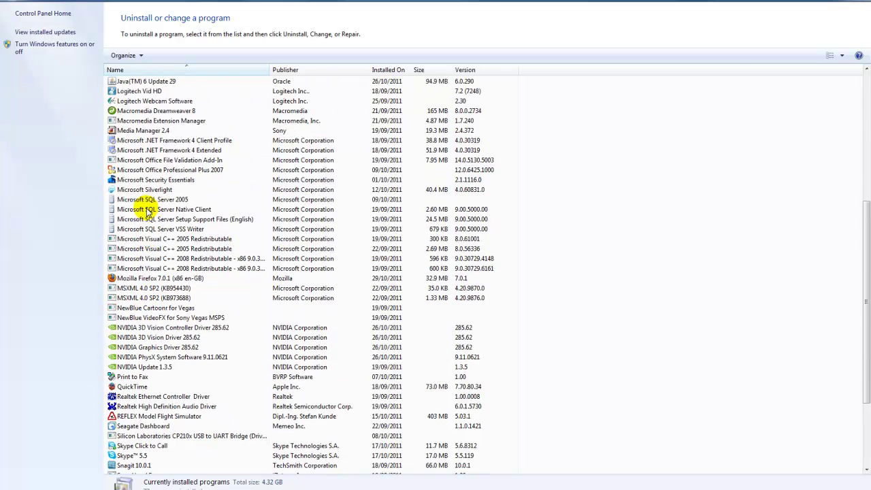
scroll(147, 212, up, 2)
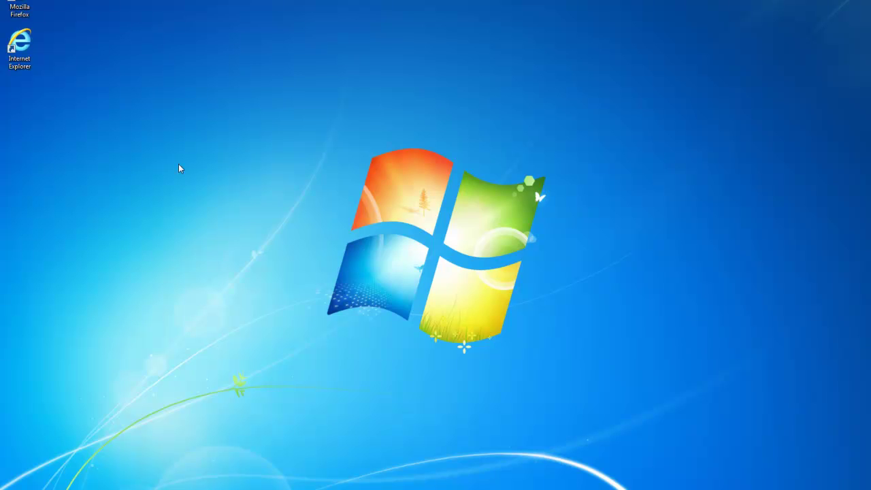
- Launch AVS Registry Cleaner, review its Registry, Junk files and Temporary Internet files settings, and accept them
click(99, 93)
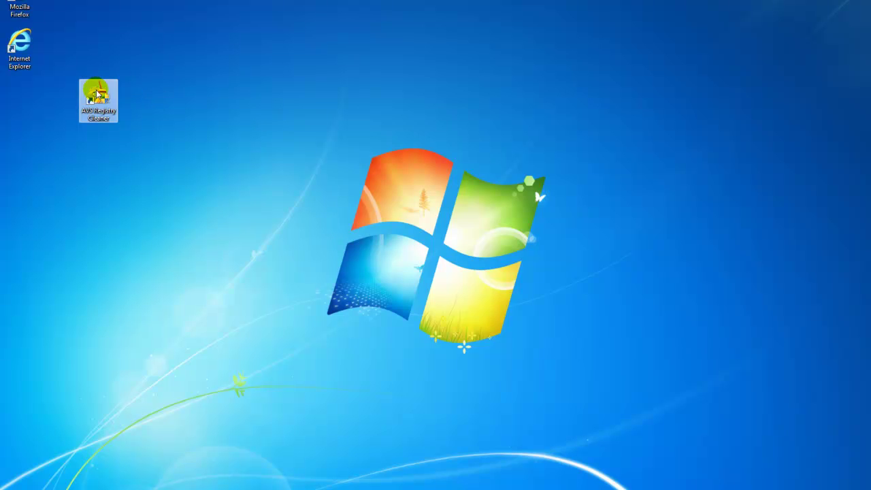
double_click(99, 93)
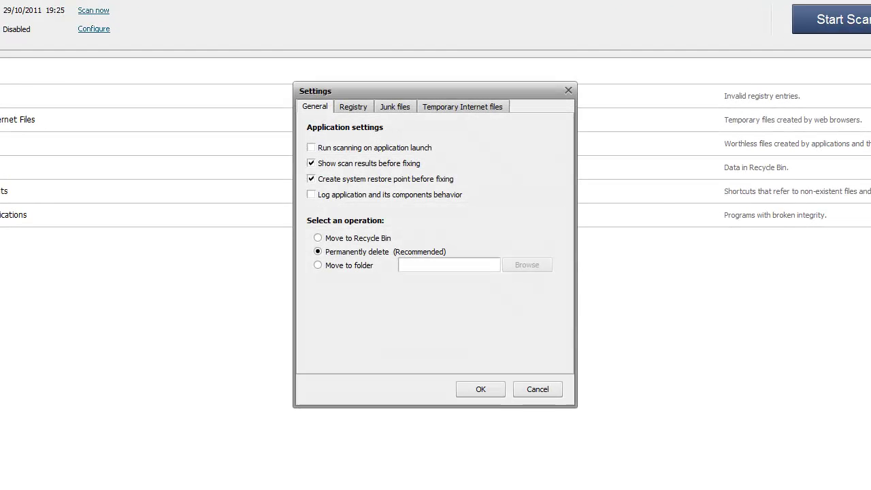
click(358, 109)
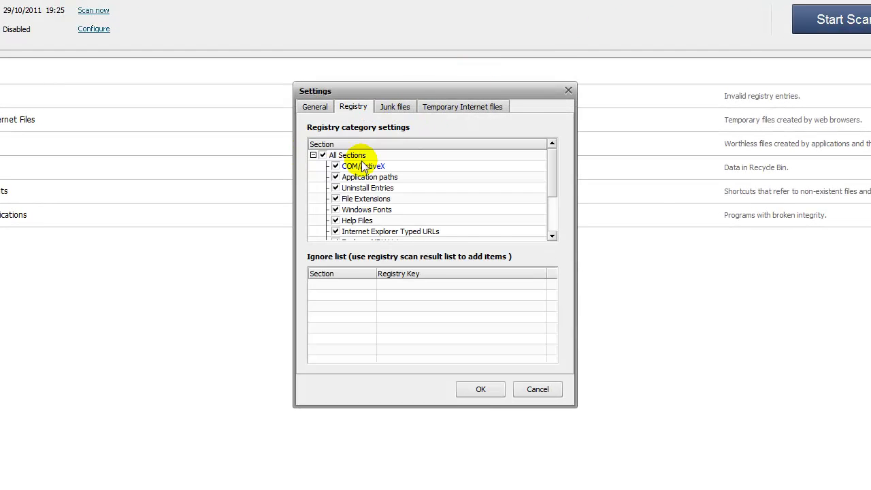
click(395, 107)
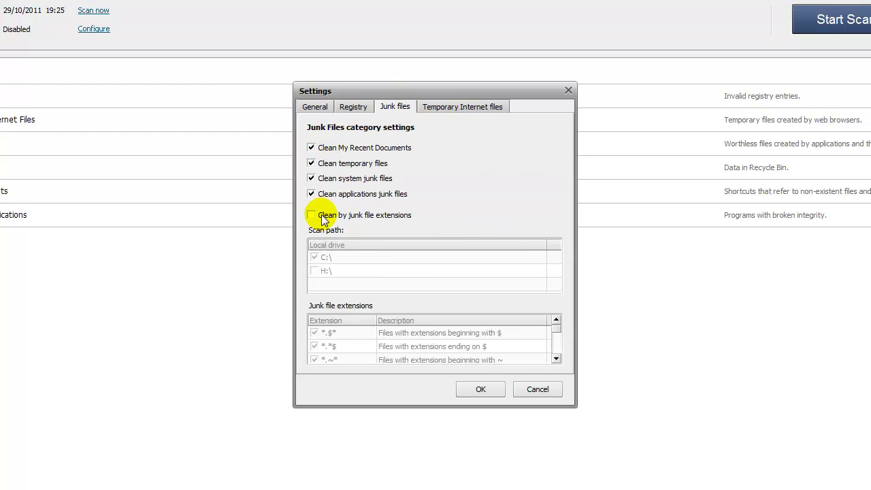
click(441, 105)
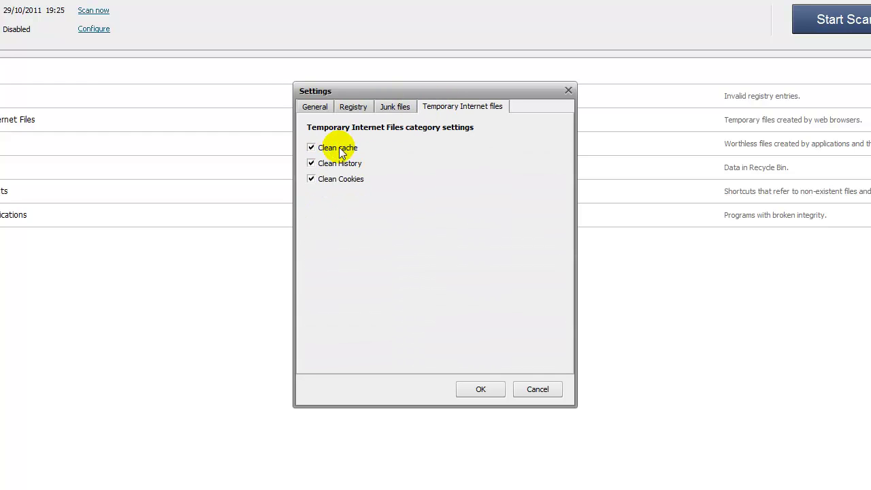
click(477, 387)
- Start scanning, dismiss the close-applications notice, and let the scan find 19 registry problems
click(832, 25)
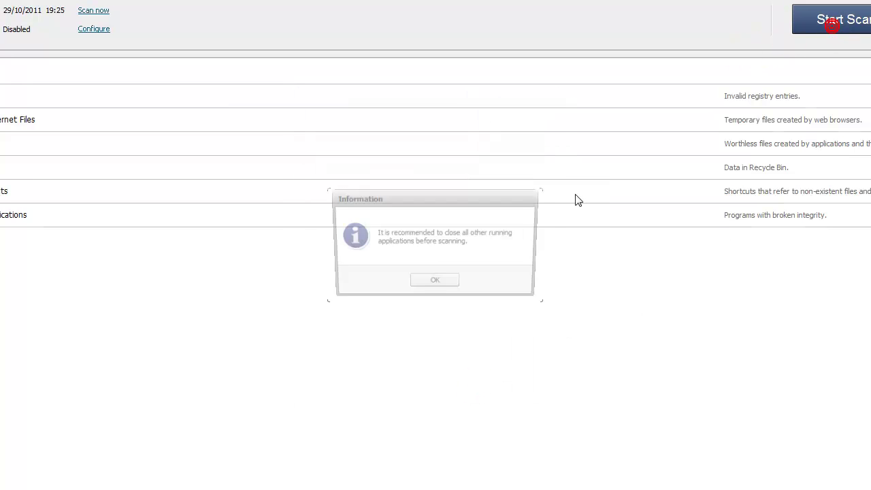
click(440, 284)
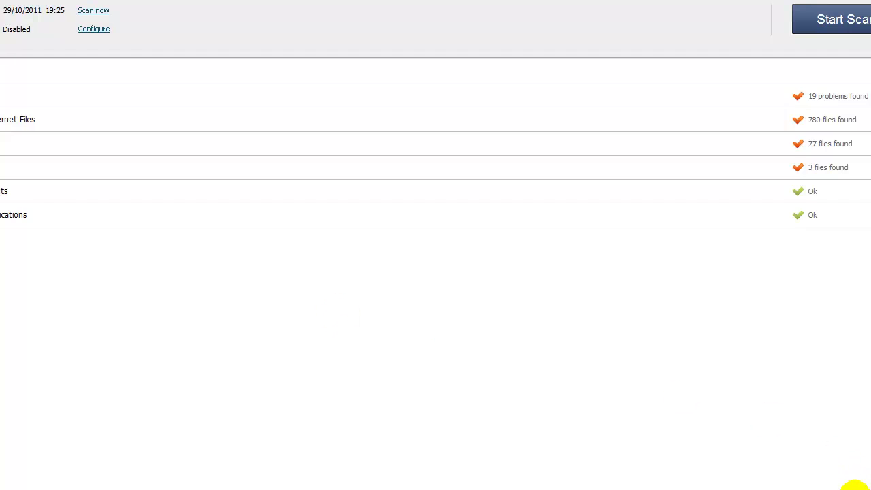
- Fix all found problems so all six categories read Ok, then close the cleaner with Alt+F4
click(864, 483)
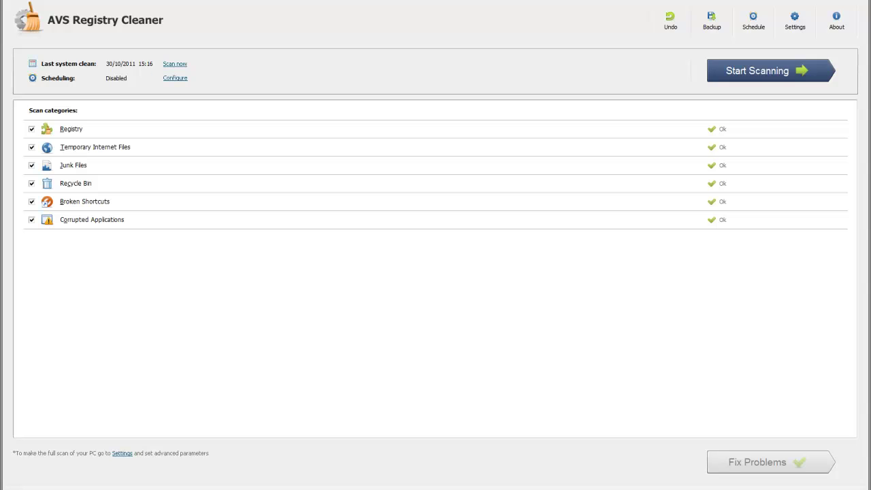
key(alt+F4)
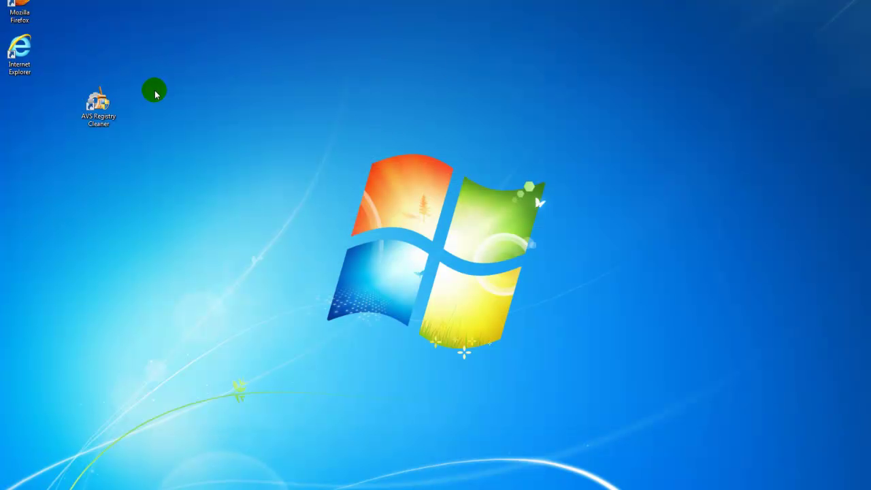
- Launch Internet Explorer from the desktop to reach the Google Chrome download page
click(24, 47)
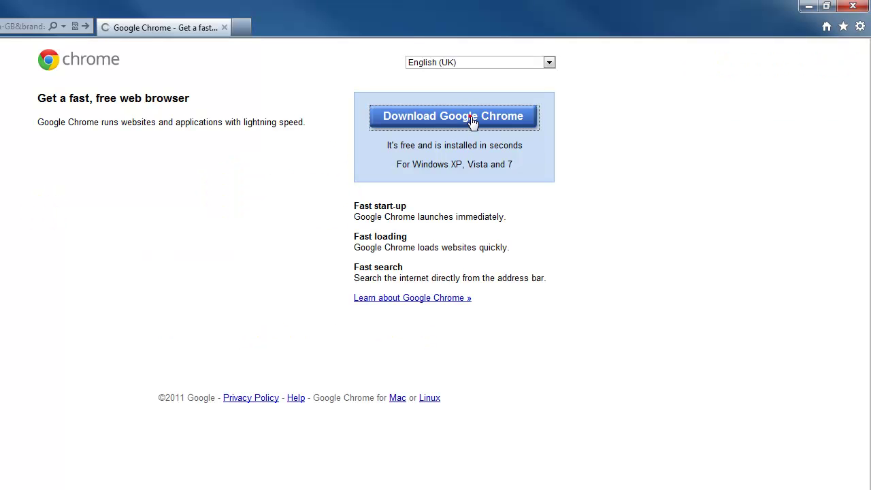
- Download and install Chrome, maximise its window, and close the Learn about Google Chrome tab
click(467, 114)
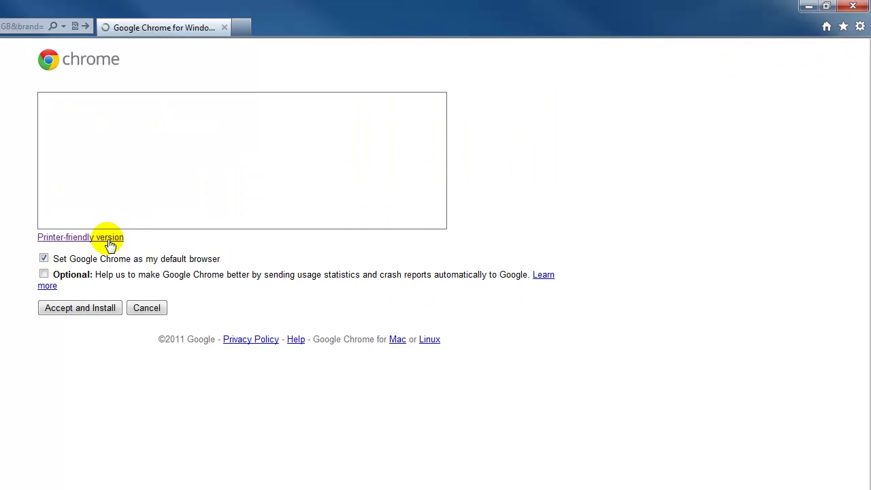
click(58, 308)
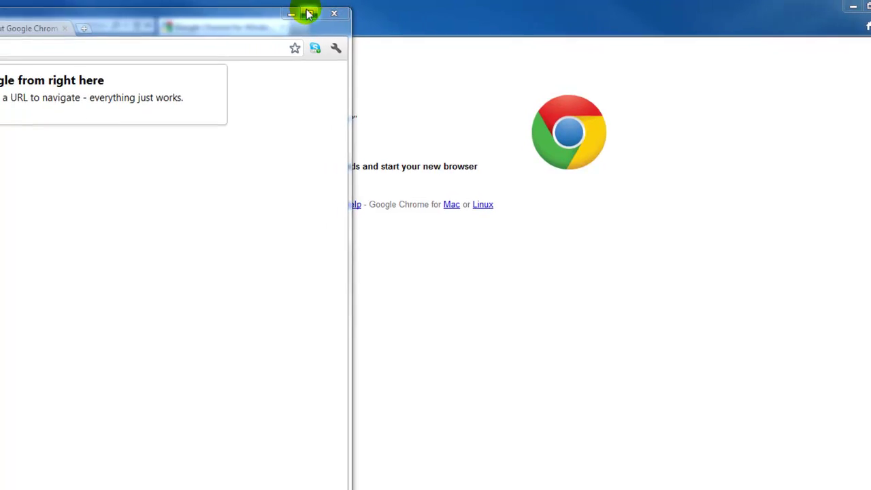
click(253, 15)
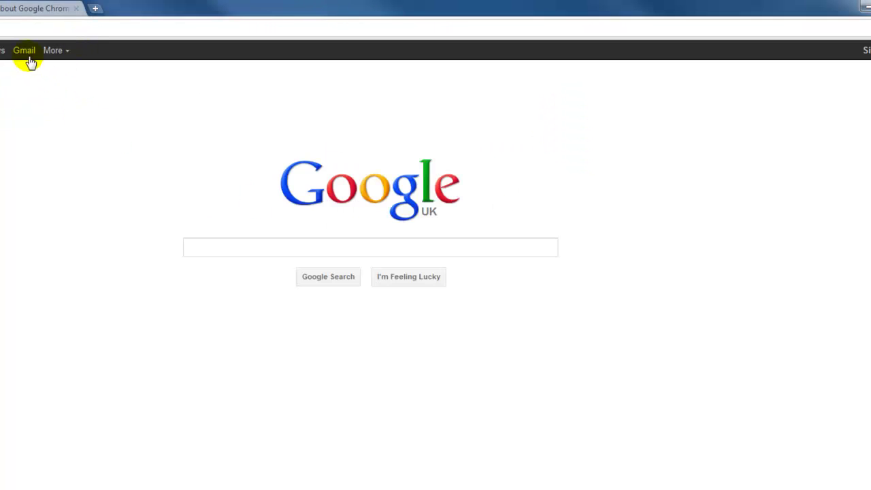
click(49, 9)
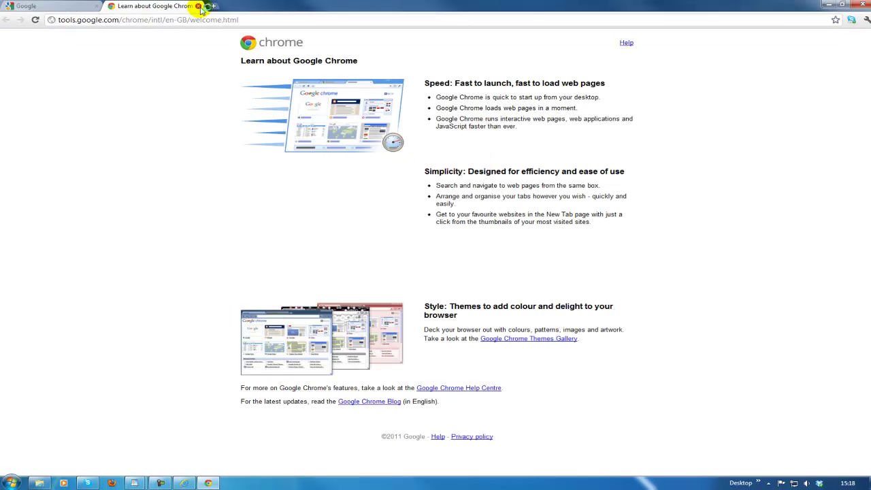
click(198, 6)
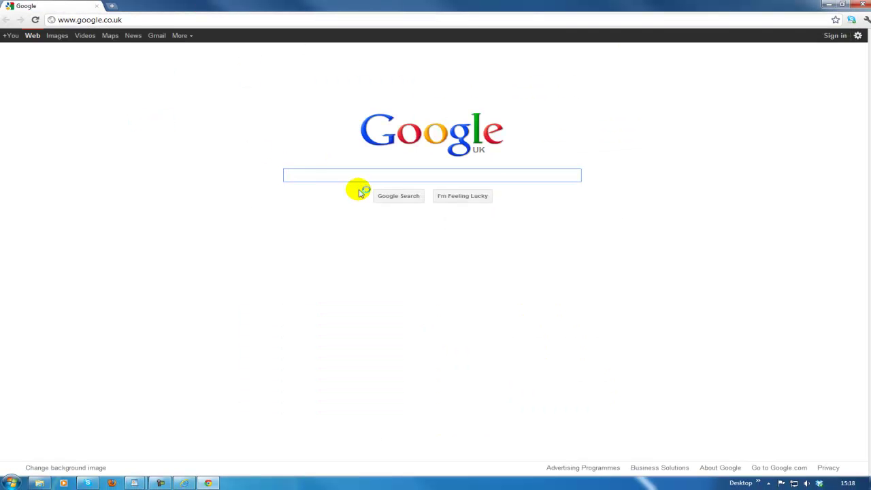